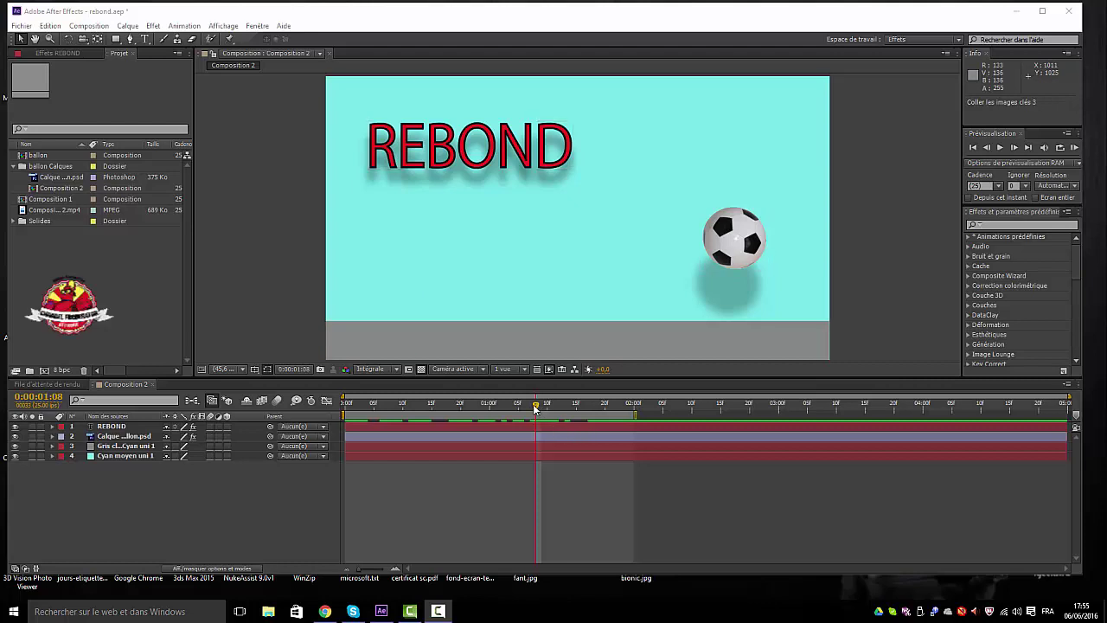
# Scrub through the existing bounce animation to frame 15 and the one-second mark
pyautogui.moveTo(535, 408)
pyautogui.mouseDown()
pyautogui.moveTo(576, 424)
pyautogui.moveTo(351, 407)
pyautogui.mouseUp()
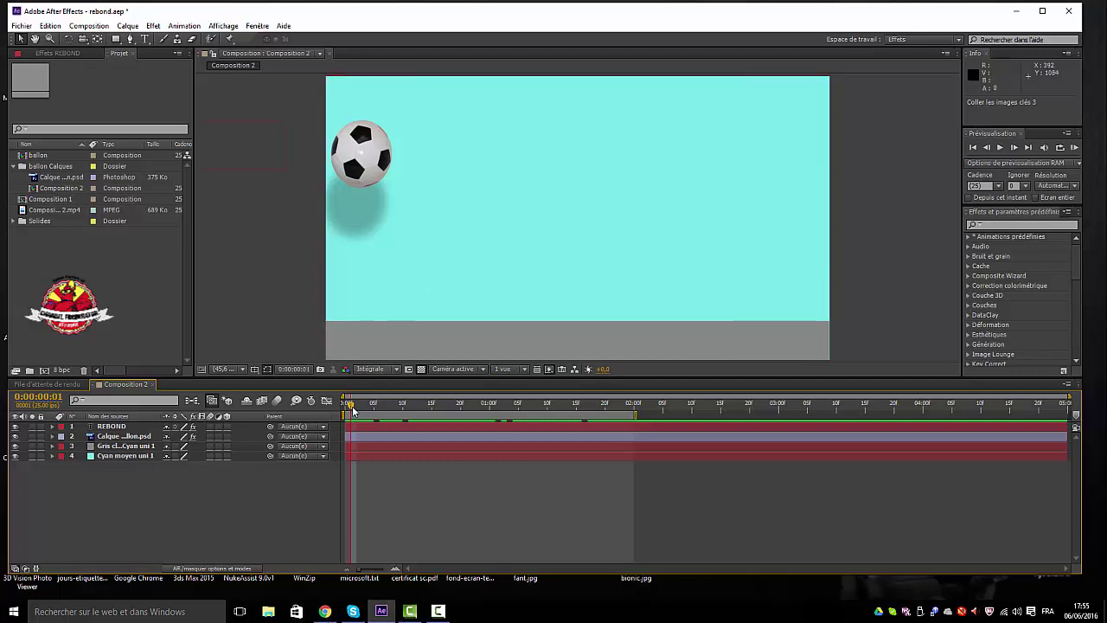
pyautogui.moveTo(353, 411); pyautogui.dragTo(437, 409)
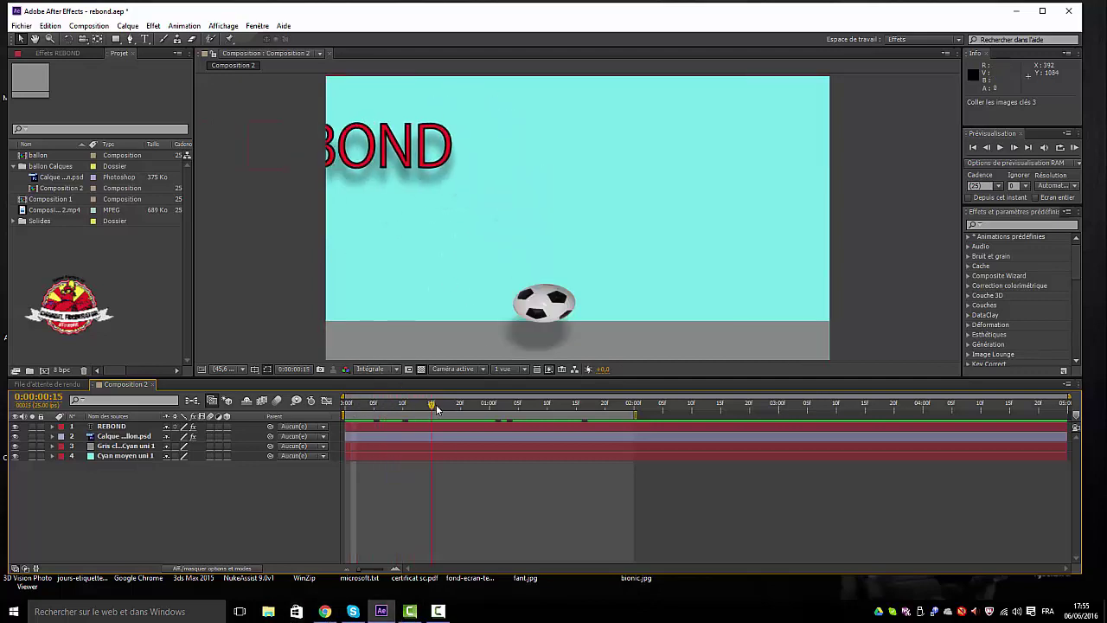
pyautogui.moveTo(438, 409)
pyautogui.mouseDown()
pyautogui.moveTo(557, 413)
pyautogui.moveTo(345, 408)
pyautogui.mouseUp()
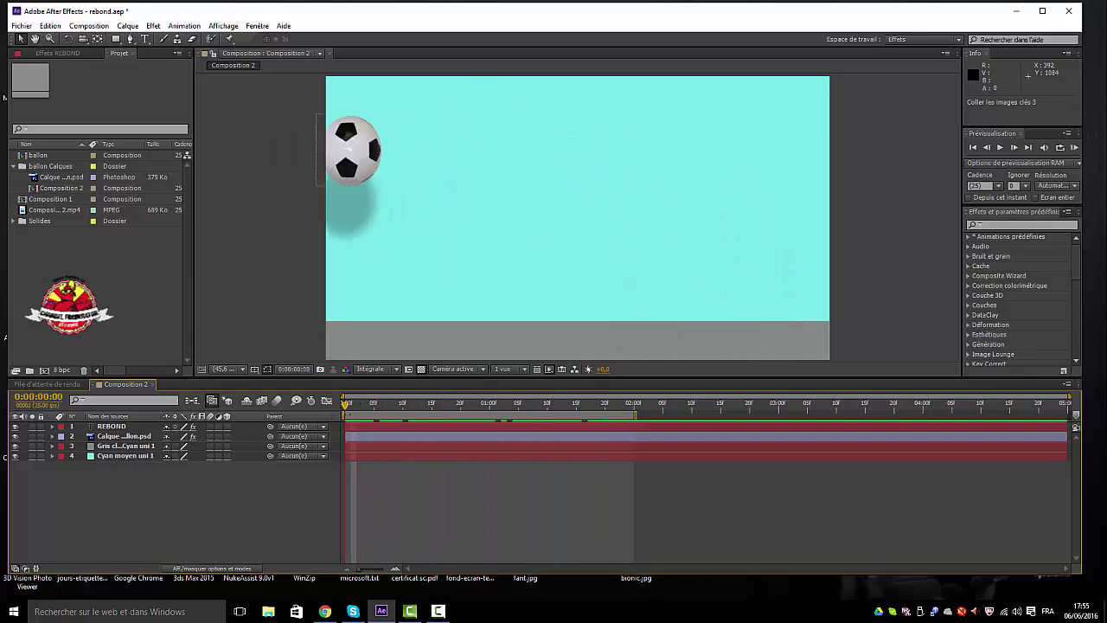
# Create Composition 3 with the HDTV 1080 25 preset: 1920×1080, 25 fps, 5 seconds
pyautogui.click(89, 26)
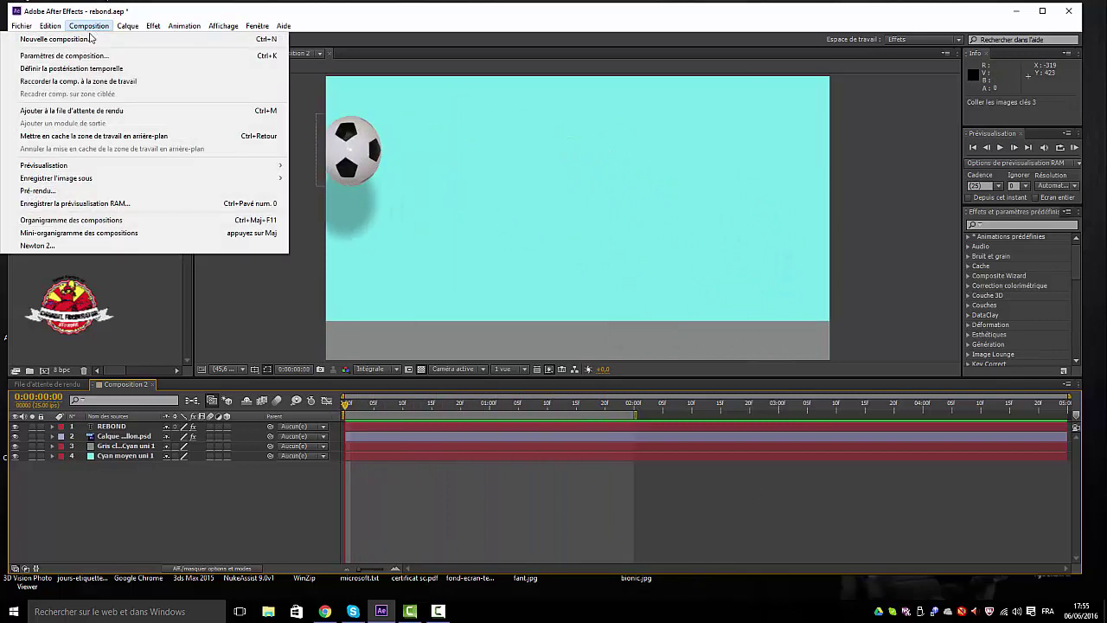
pyautogui.click(91, 39)
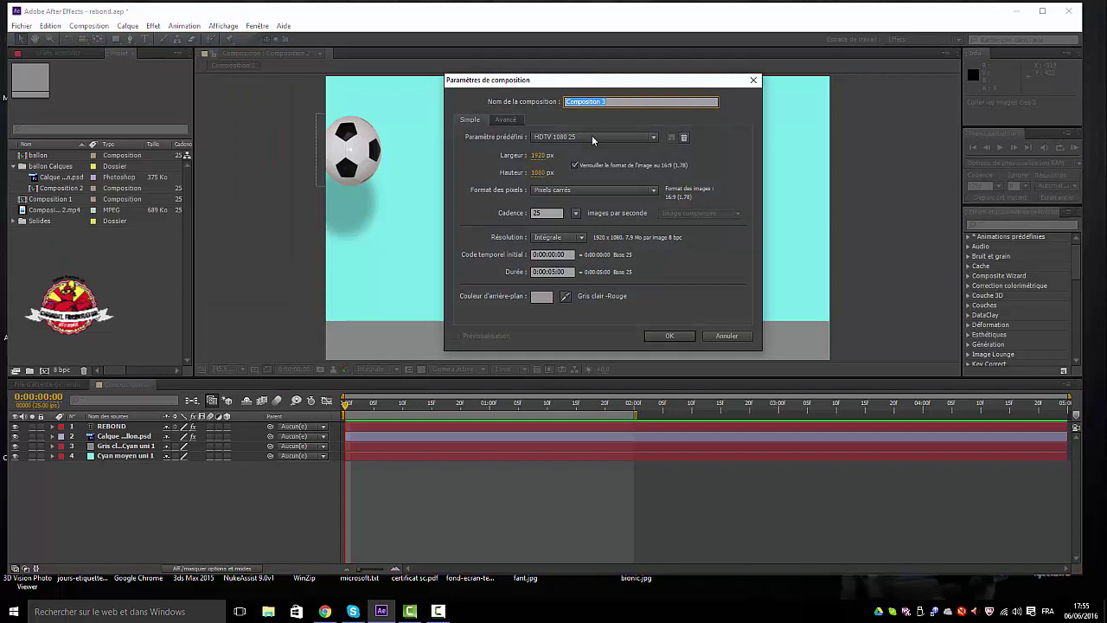
pyautogui.click(668, 336)
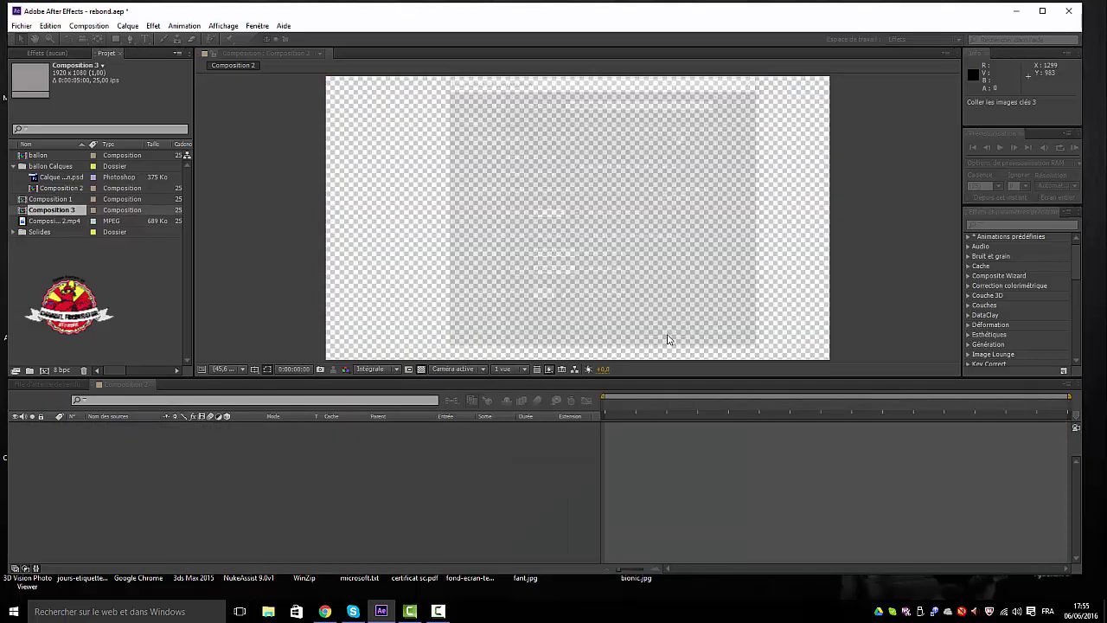
pyautogui.click(128, 26)
# Add a 1920×1080 light blue solid, Gris moyen-Bleu roi uni 1, as the background
pyautogui.moveTo(121, 40)
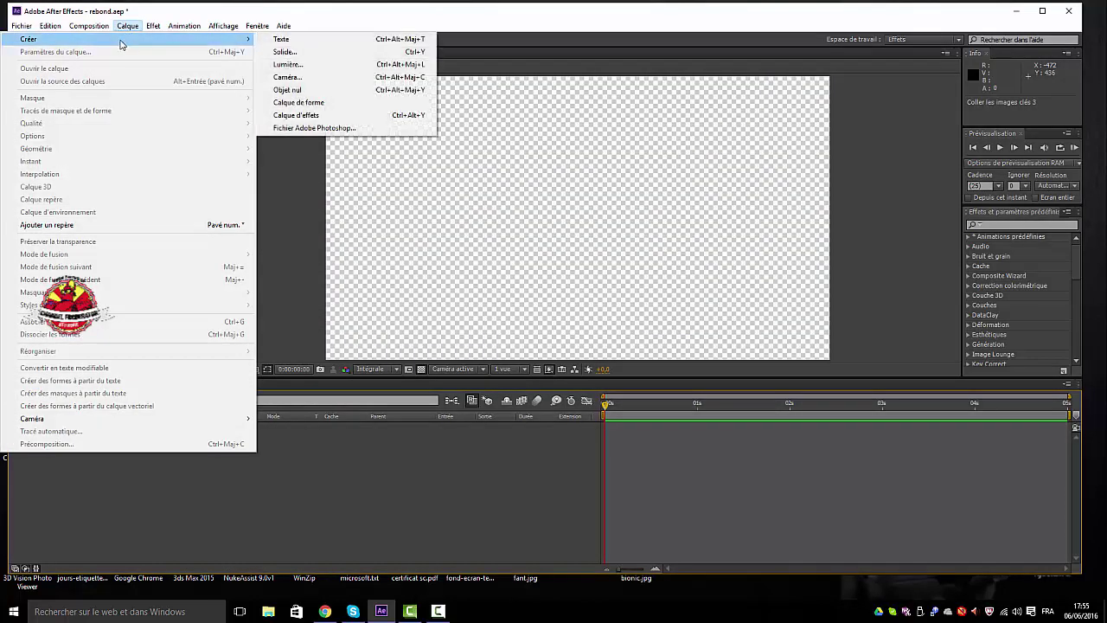
pyautogui.click(284, 52)
pyautogui.click(291, 356)
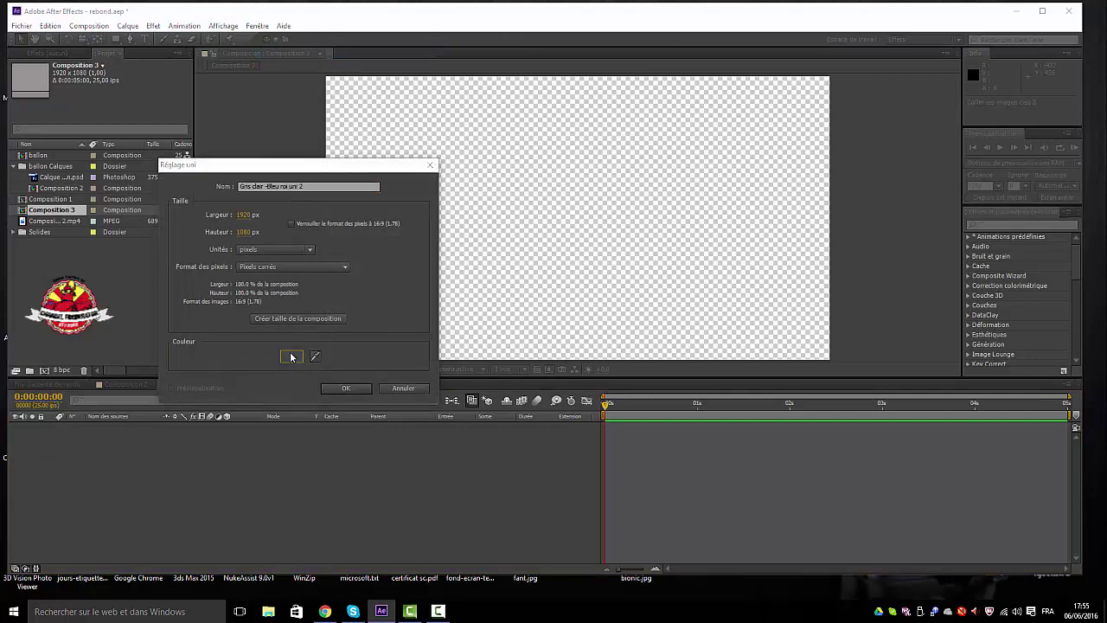
pyautogui.click(819, 190)
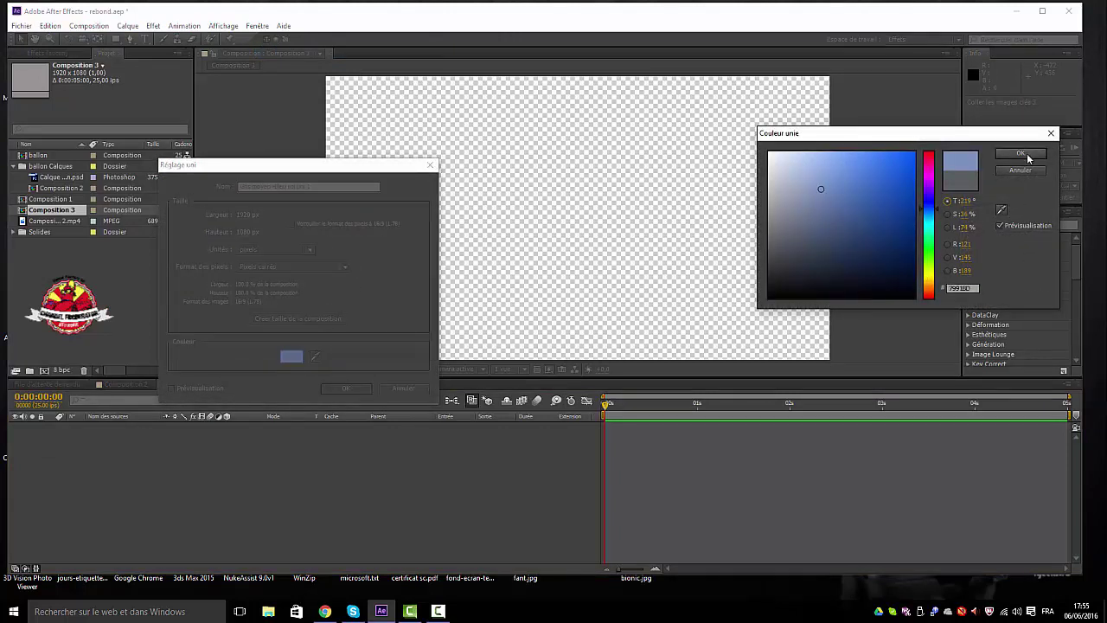
pyautogui.click(1020, 153)
pyautogui.click(347, 387)
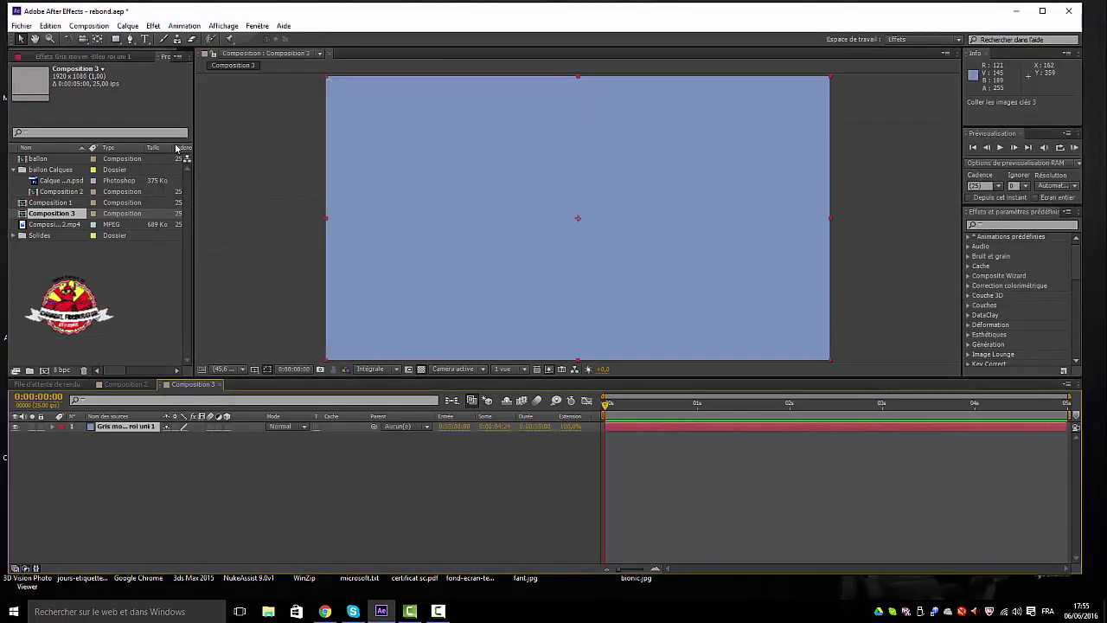
pyautogui.click(282, 286)
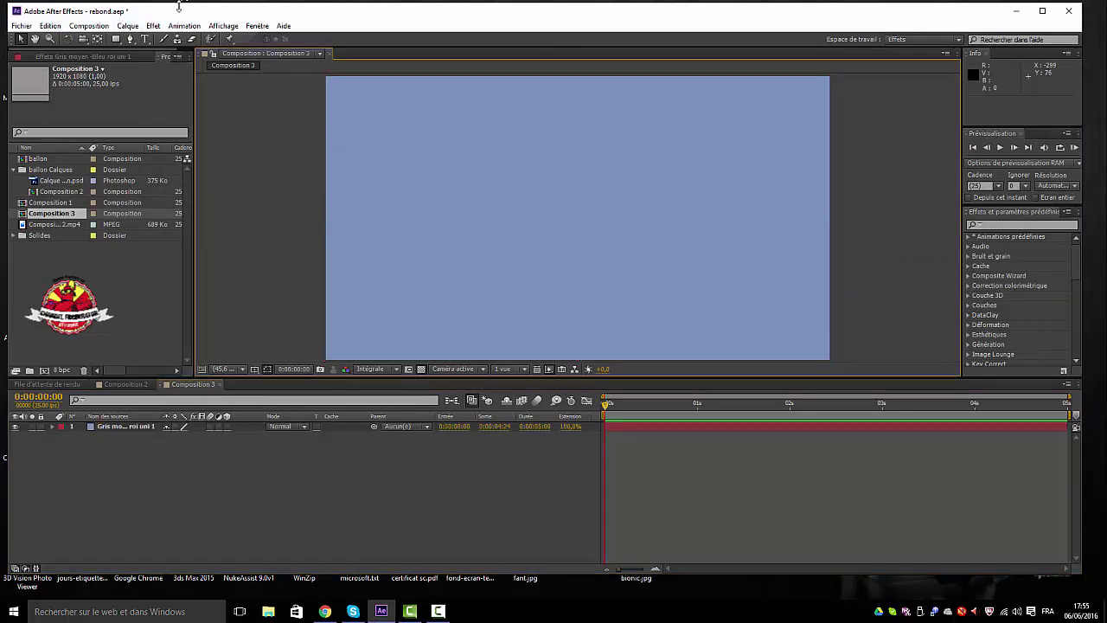
# Add a second 1920×1080 greyish-brown solid, Gris clair-Orange uni 1, above the blue one
pyautogui.click(130, 28)
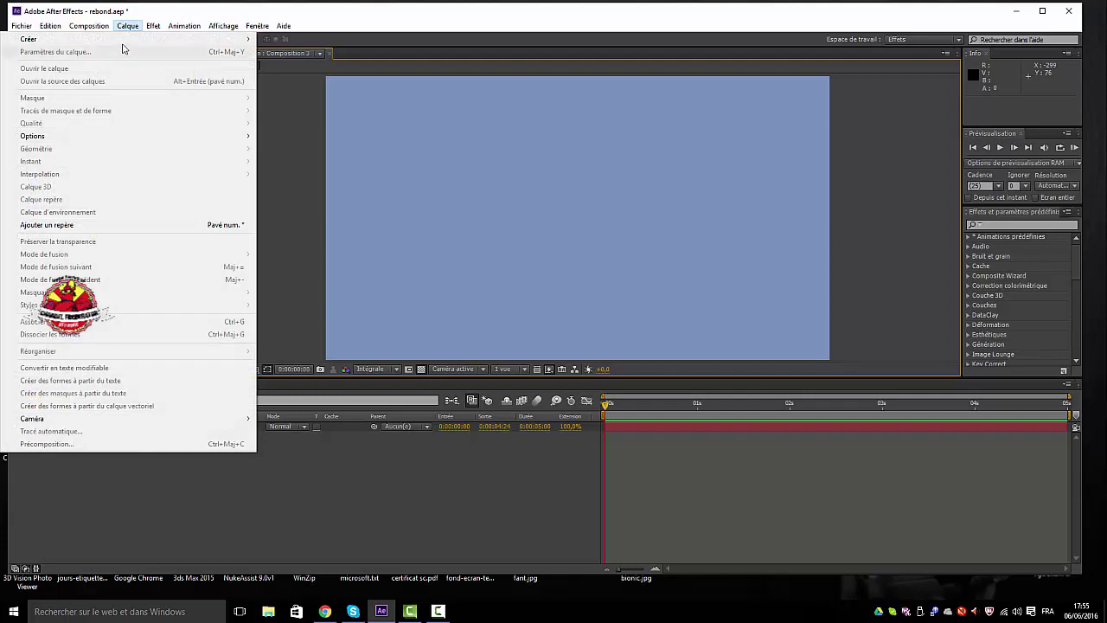
pyautogui.moveTo(121, 39)
pyautogui.click(285, 52)
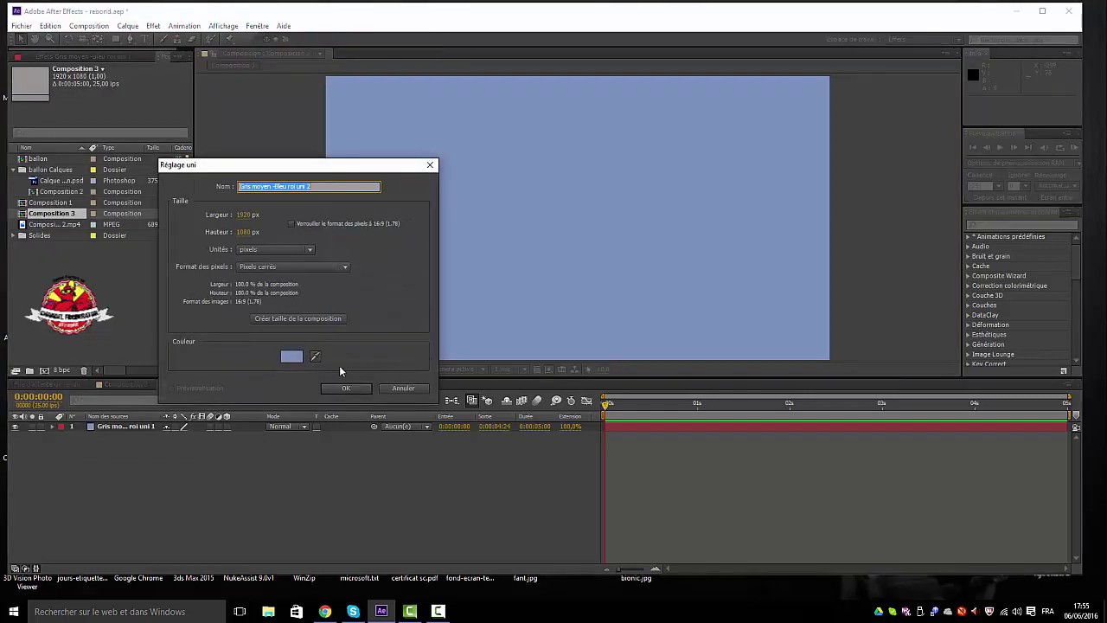
pyautogui.click(290, 357)
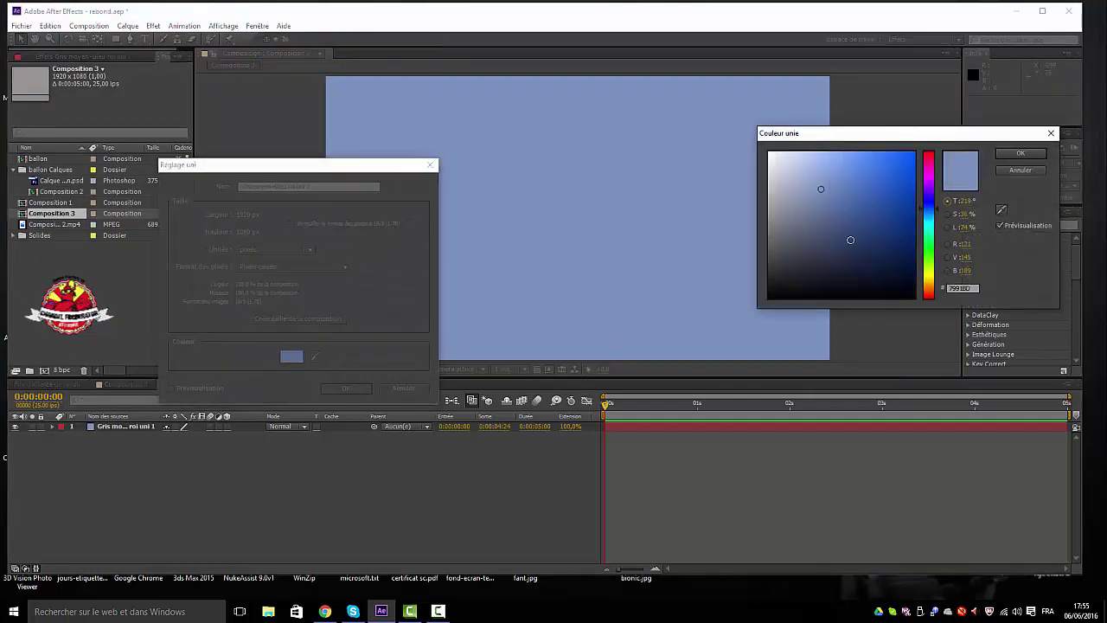
pyautogui.click(929, 290)
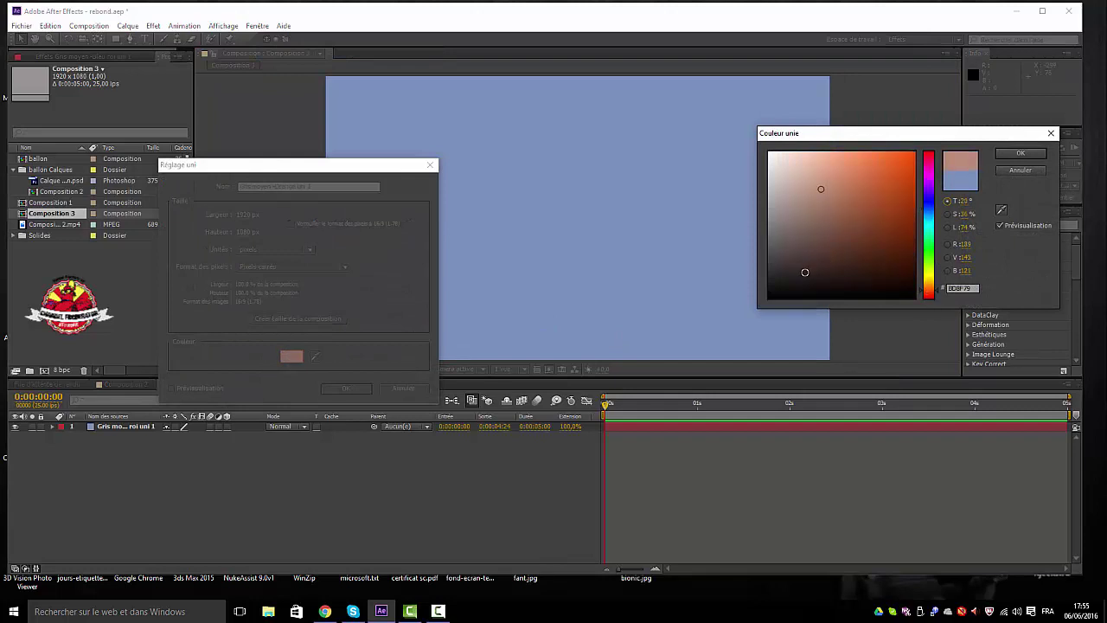
pyautogui.moveTo(786, 266); pyautogui.dragTo(801, 225)
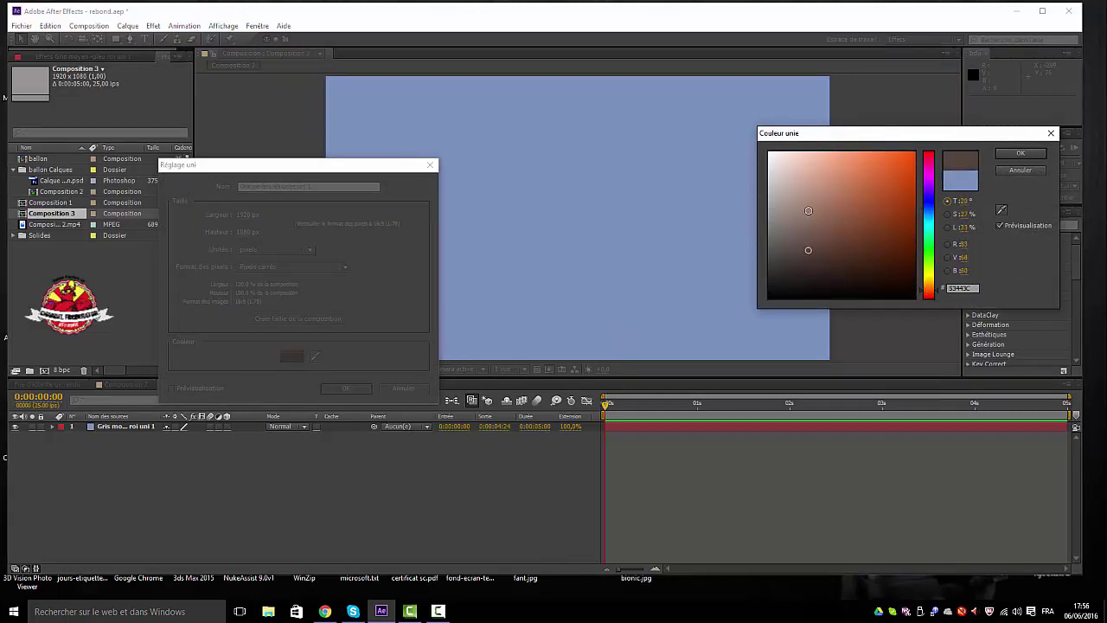
pyautogui.click(1006, 155)
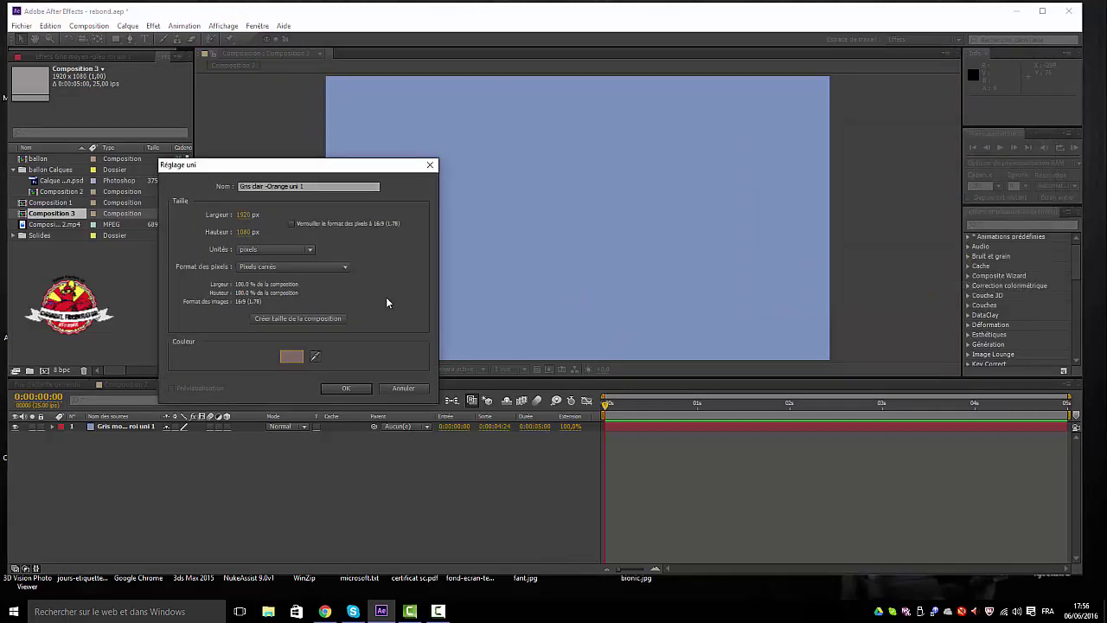
pyautogui.click(334, 386)
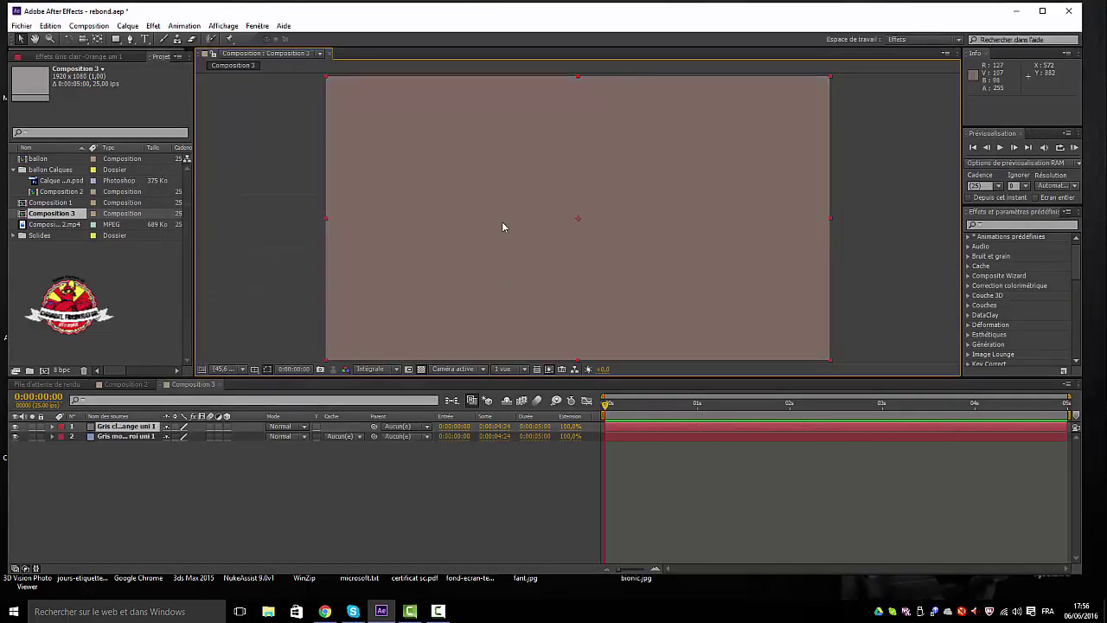
# Resize the brown solid into a thin ground band reaching past both frame edges
pyautogui.moveTo(577, 76); pyautogui.dragTo(542, 352)
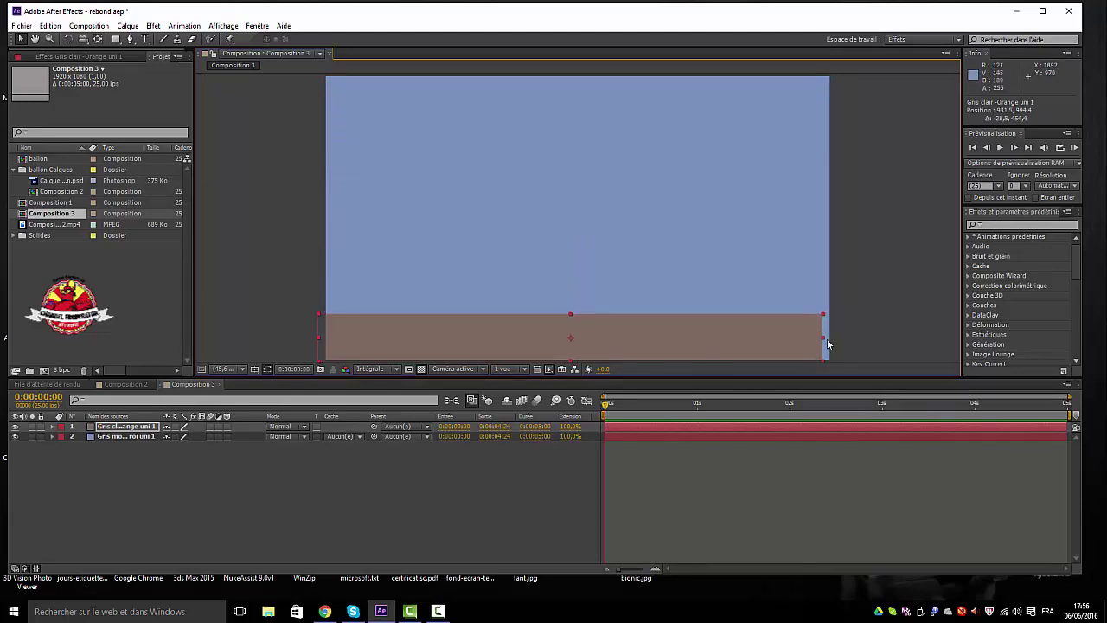
pyautogui.moveTo(827, 338); pyautogui.dragTo(852, 340)
pyautogui.click(277, 241)
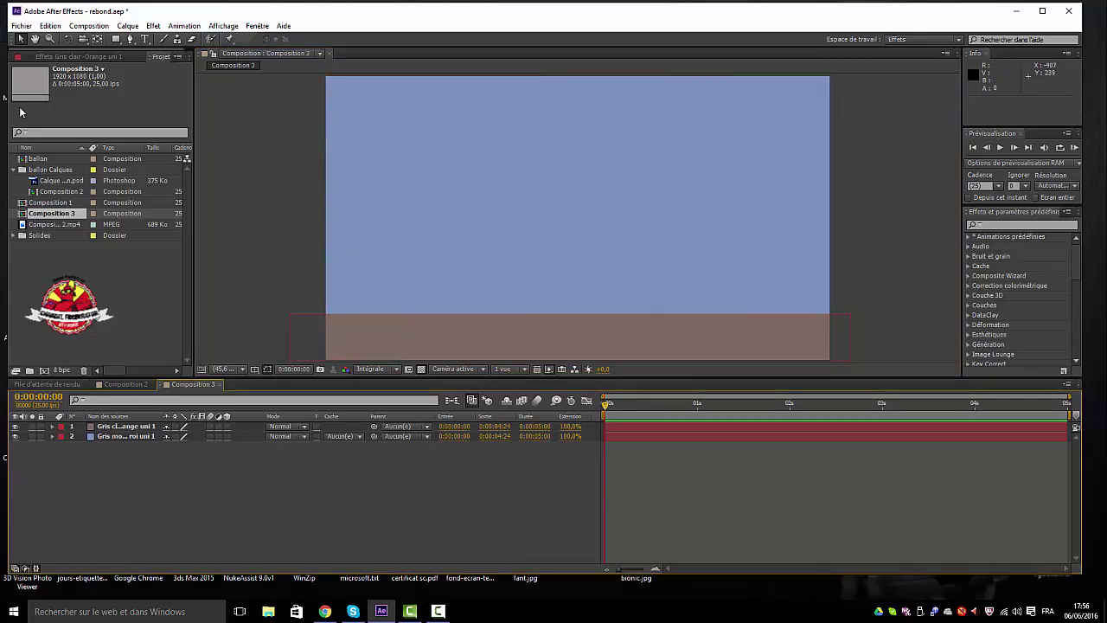
pyautogui.click(59, 181)
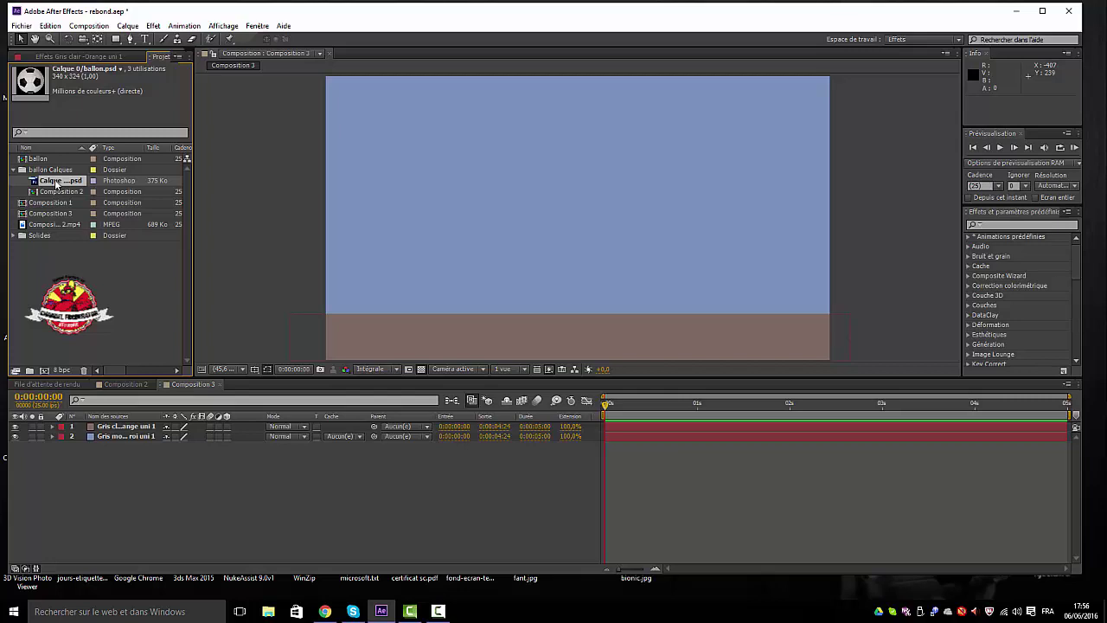
# Add ballon.psd as the top layer of Composition 3 and scale it to 80%
pyautogui.moveTo(56, 182); pyautogui.dragTo(116, 426)
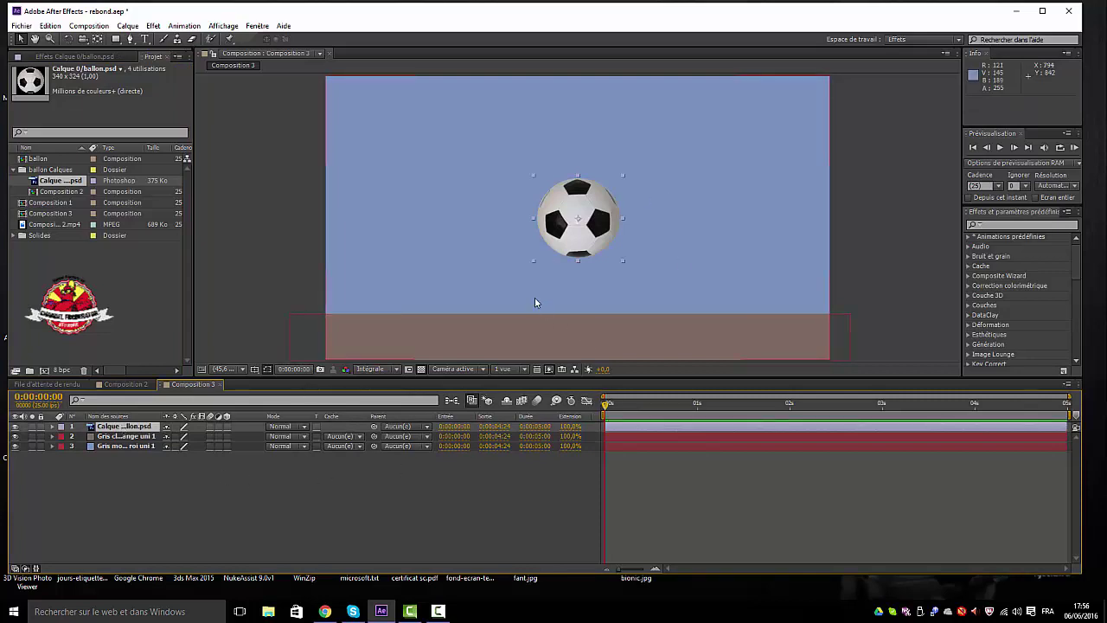
pyautogui.press('s')
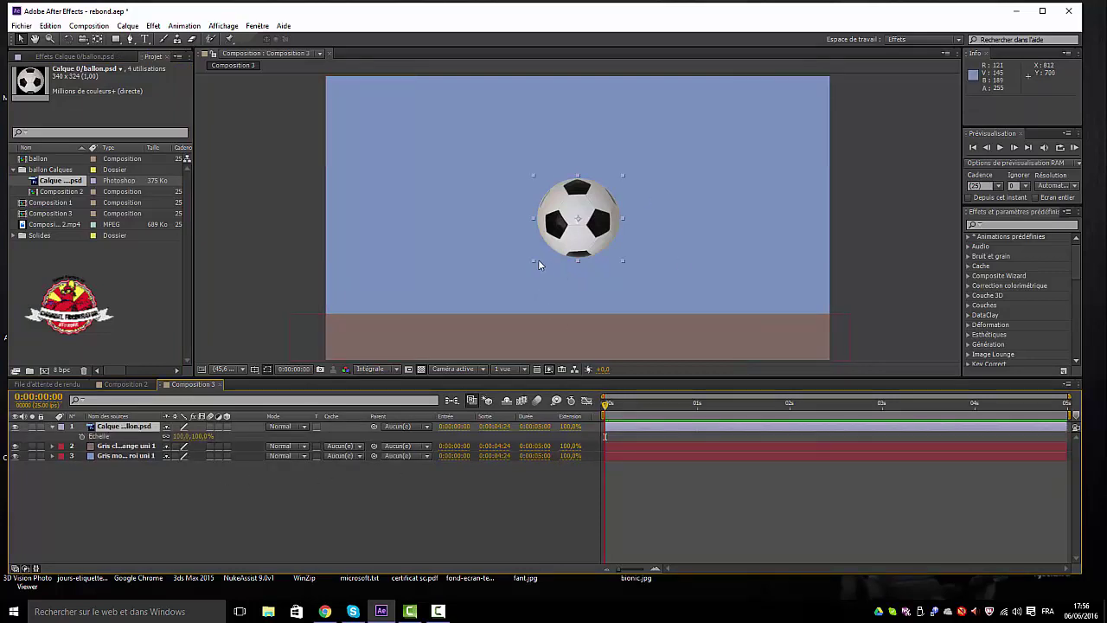
pyautogui.click(182, 437)
pyautogui.write('8')
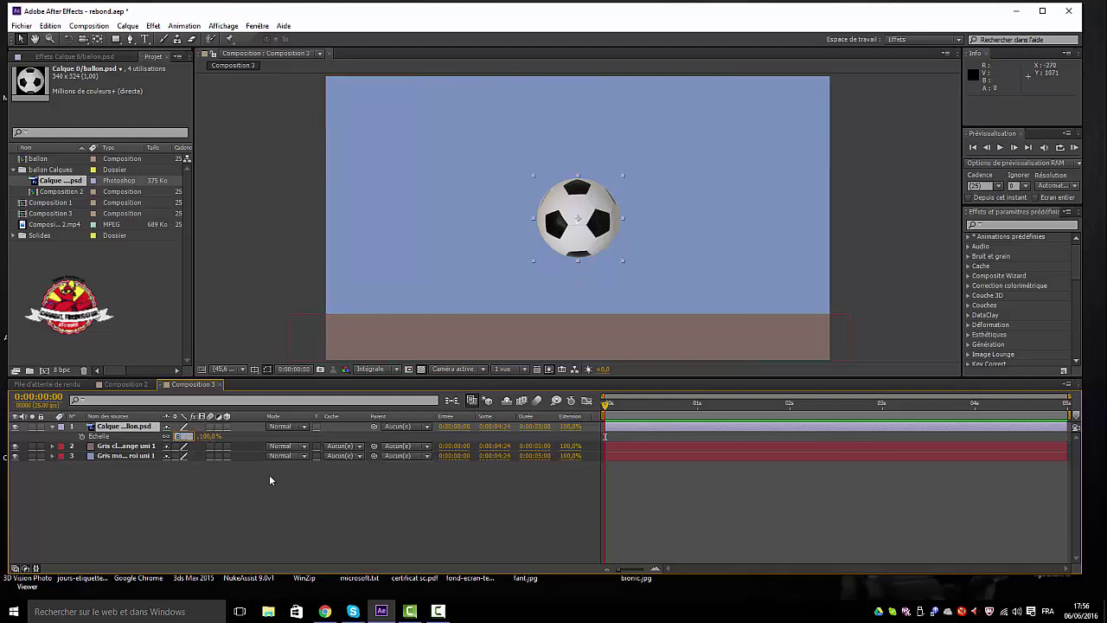
pyautogui.write('0')
pyautogui.press('Return')
pyautogui.click(246, 519)
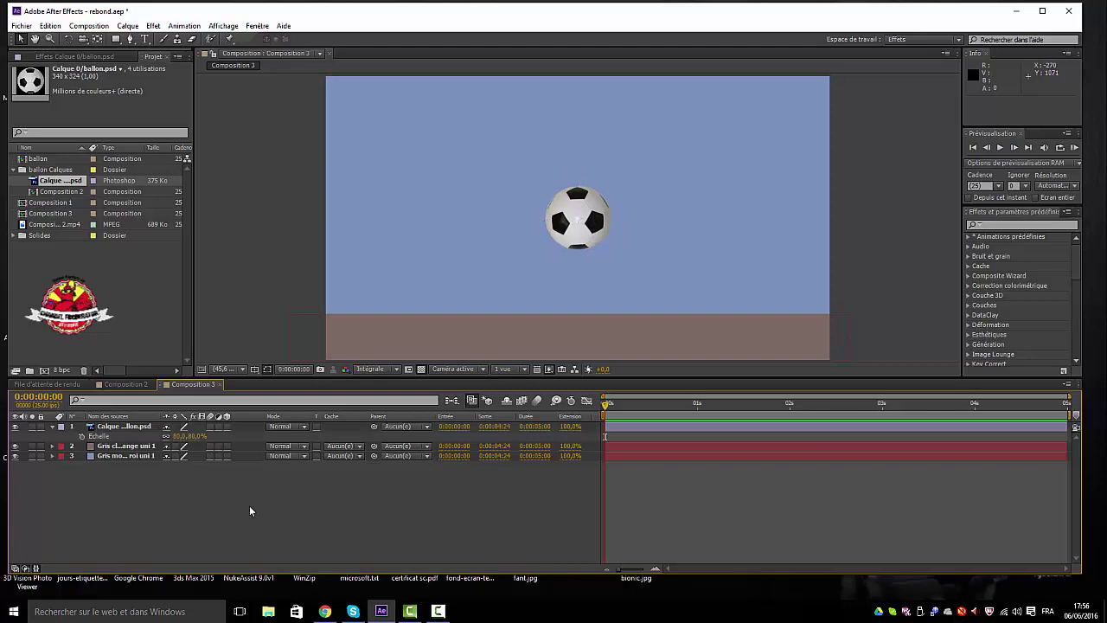
# Move the ball's anchor point from its centre down to its bottom edge
pyautogui.click(98, 39)
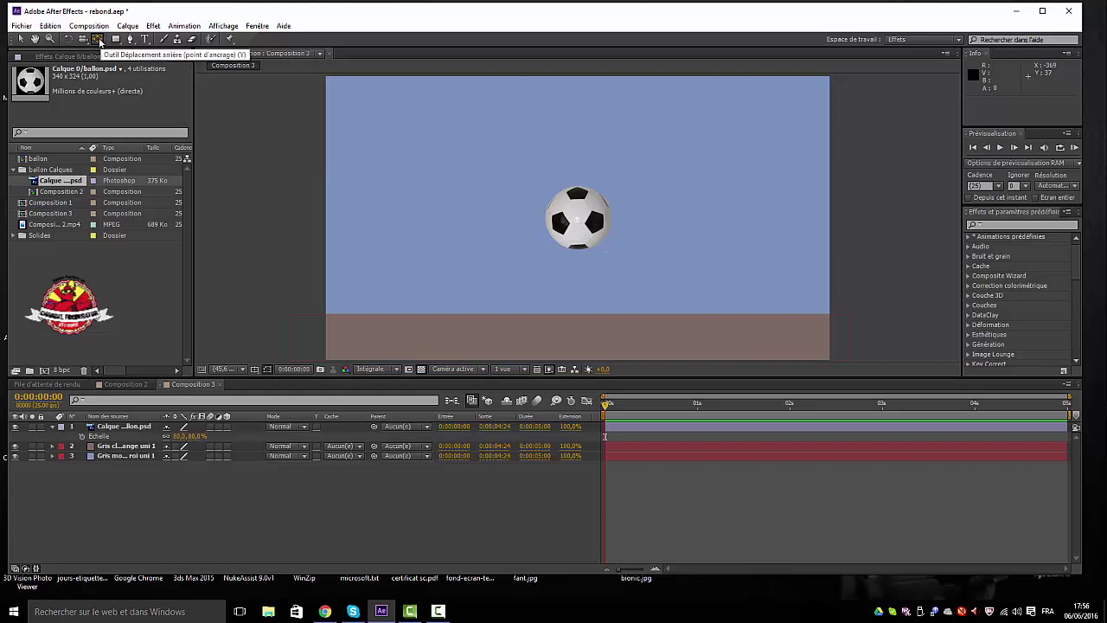
pyautogui.click(580, 223)
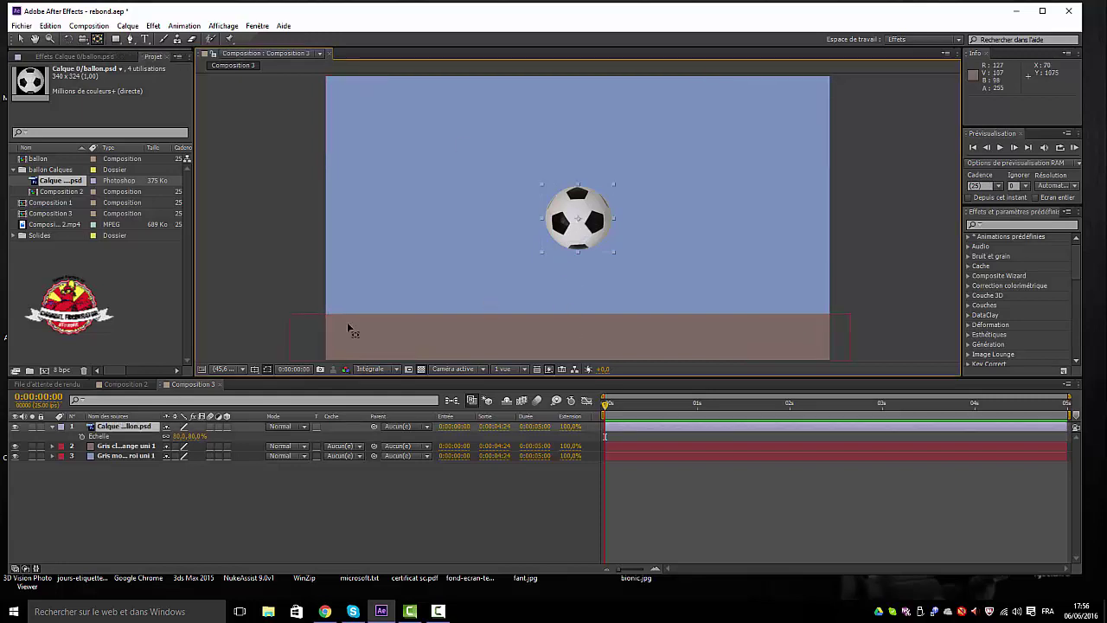
pyautogui.moveTo(576, 221); pyautogui.dragTo(578, 252)
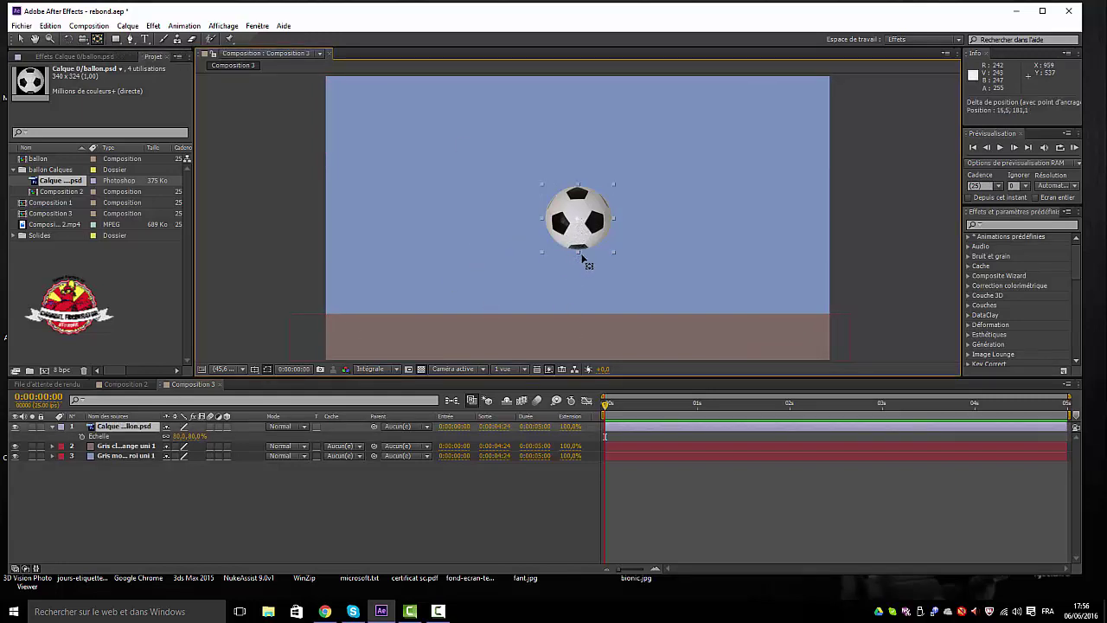
pyautogui.press('Return')
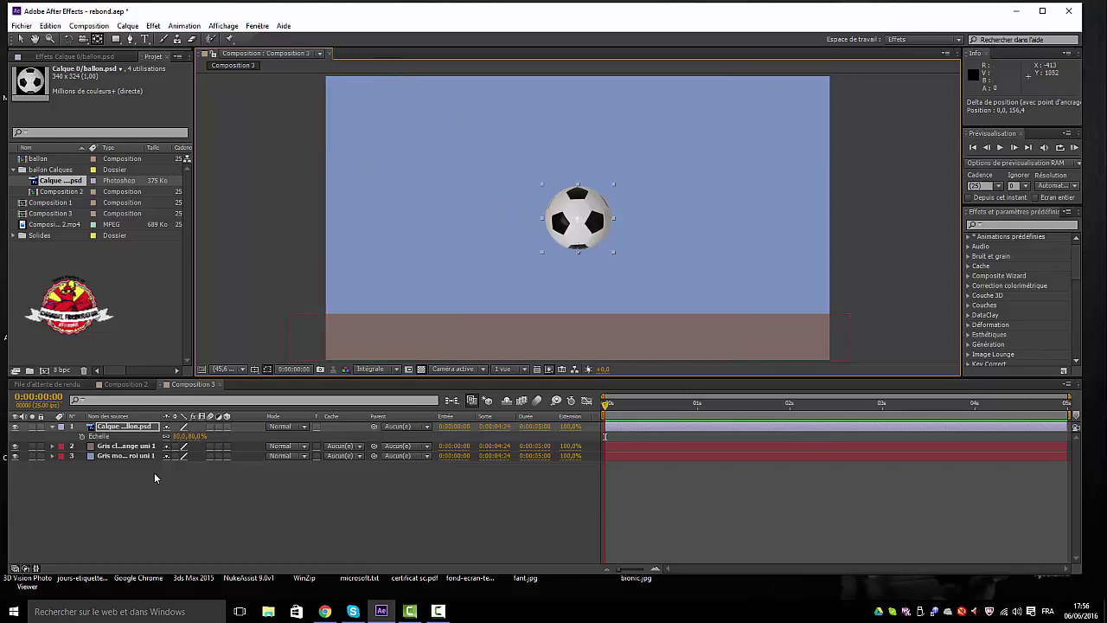
pyautogui.click(52, 426)
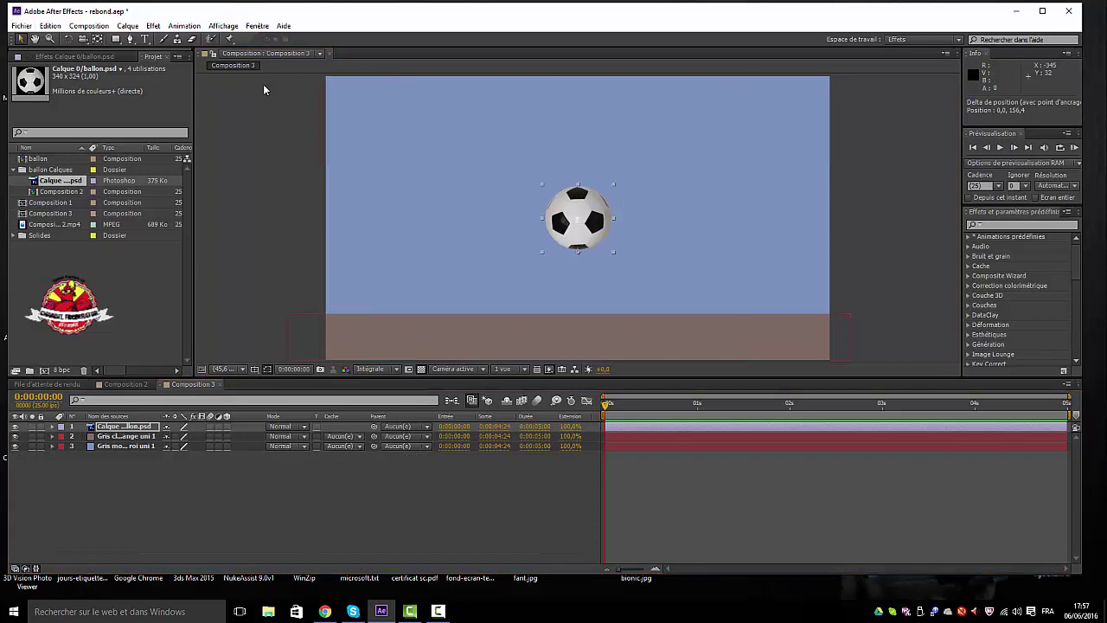
# Raise the ball near the top and separate its Position into X 938,0 and Y 298,5
pyautogui.moveTo(573, 204); pyautogui.dragTo(570, 109)
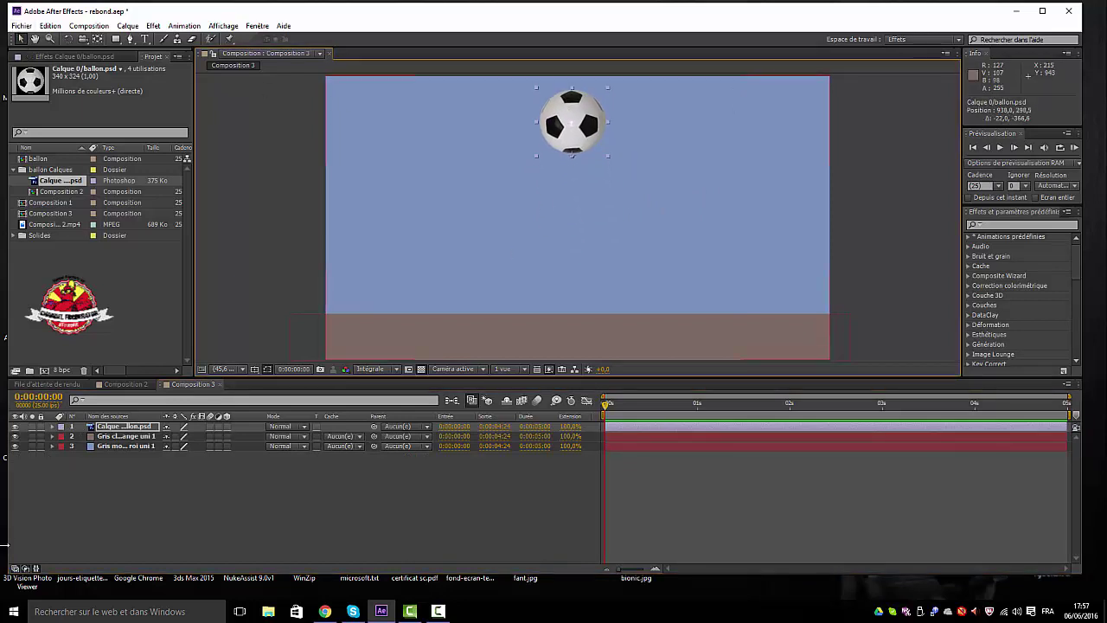
pyautogui.click(106, 428)
pyautogui.press('p')
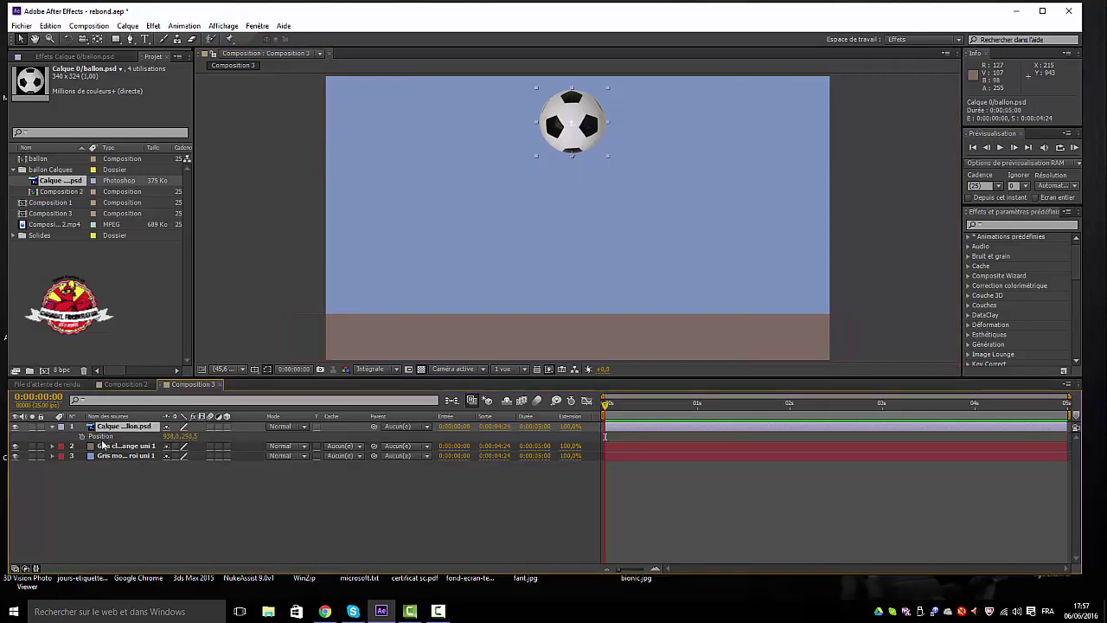
pyautogui.rightClick(101, 438)
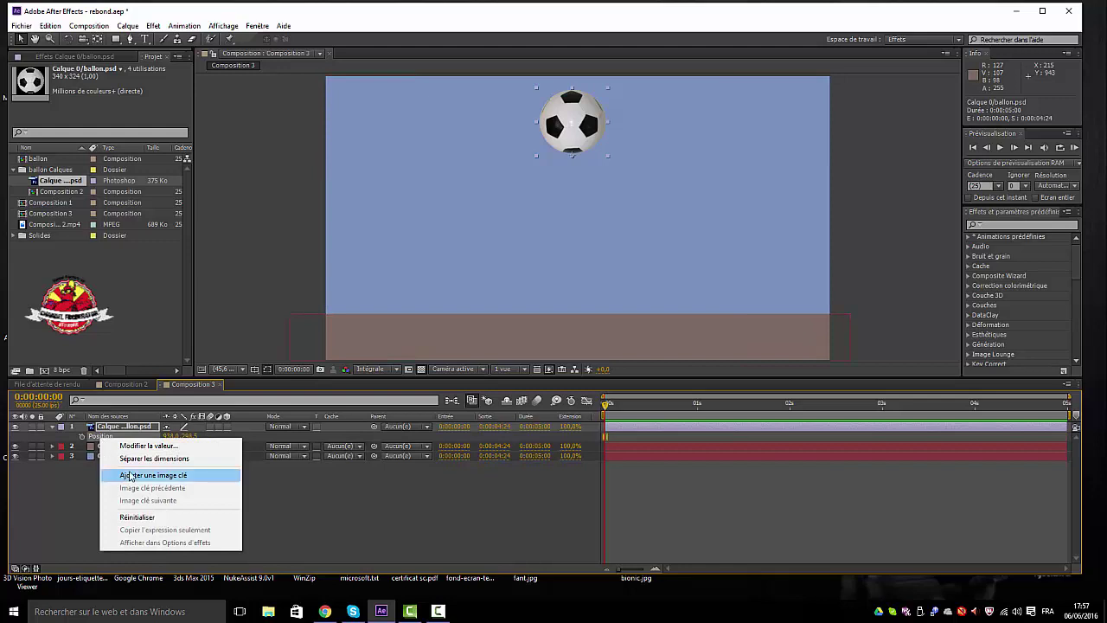
pyautogui.click(137, 459)
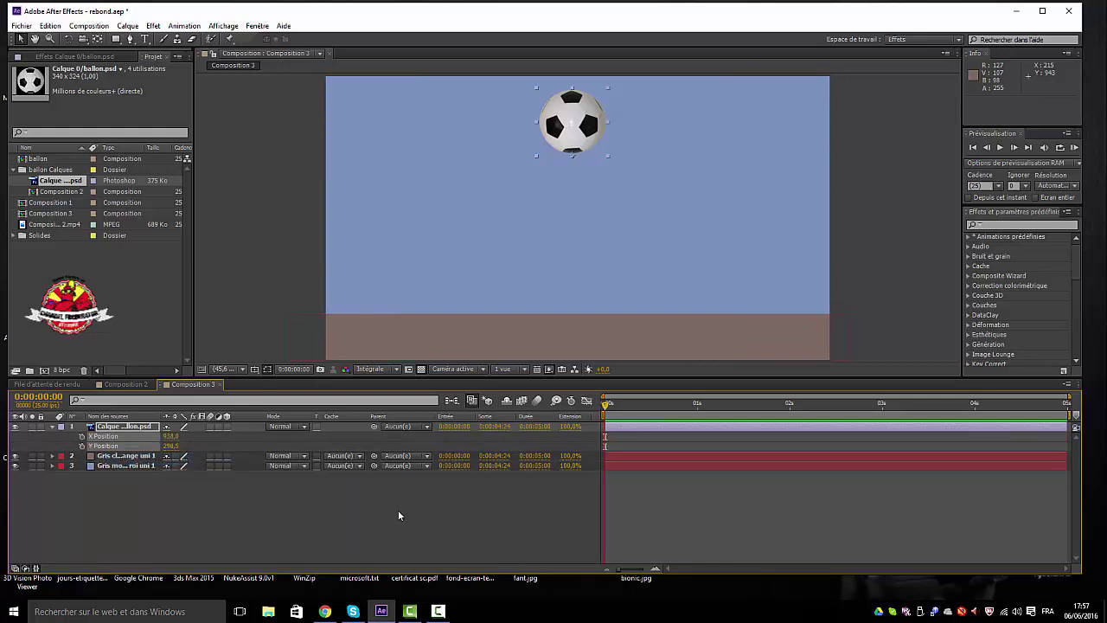
pyautogui.click(222, 440)
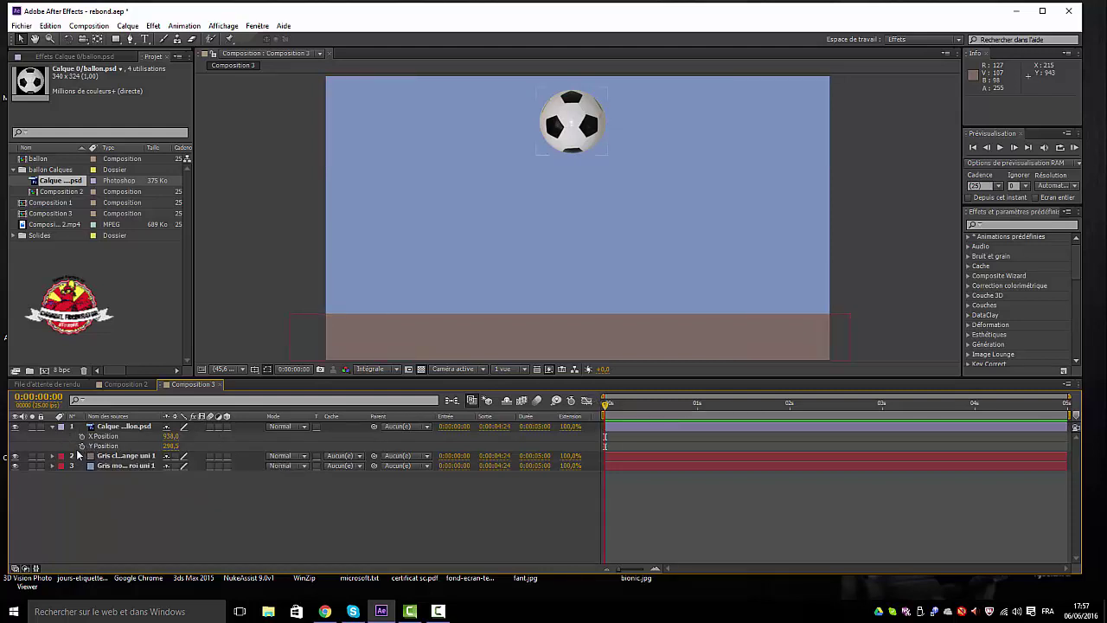
# Keyframe Y Position at 298,5 on frame 0 and 915,4 on the ground at frame 18
pyautogui.click(82, 446)
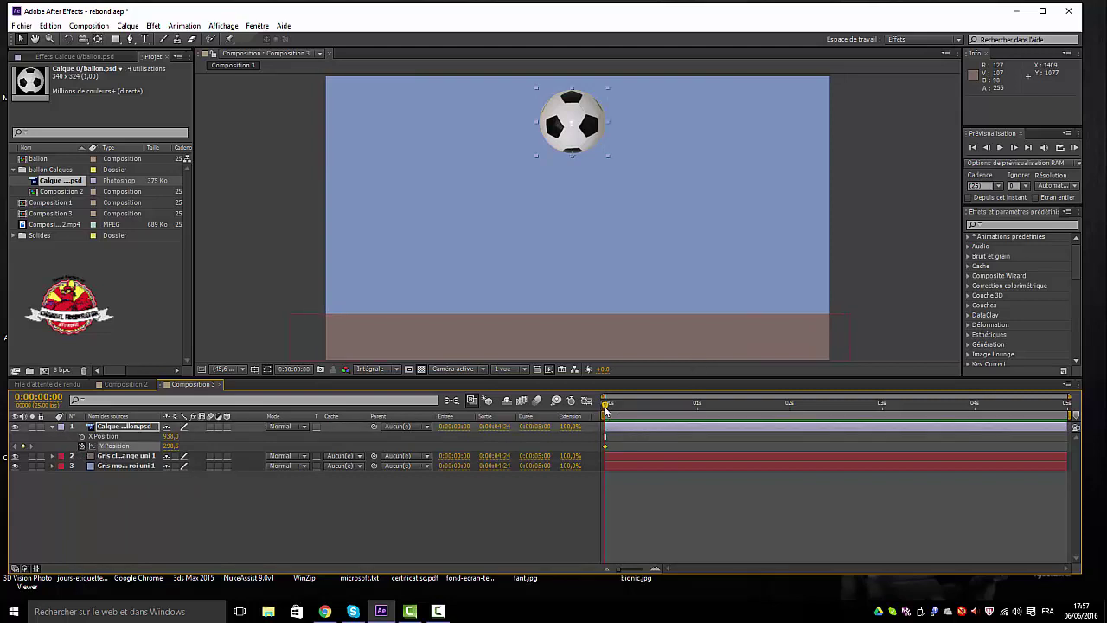
pyautogui.moveTo(613, 412); pyautogui.dragTo(672, 414)
pyautogui.moveTo(579, 137); pyautogui.dragTo(580, 307)
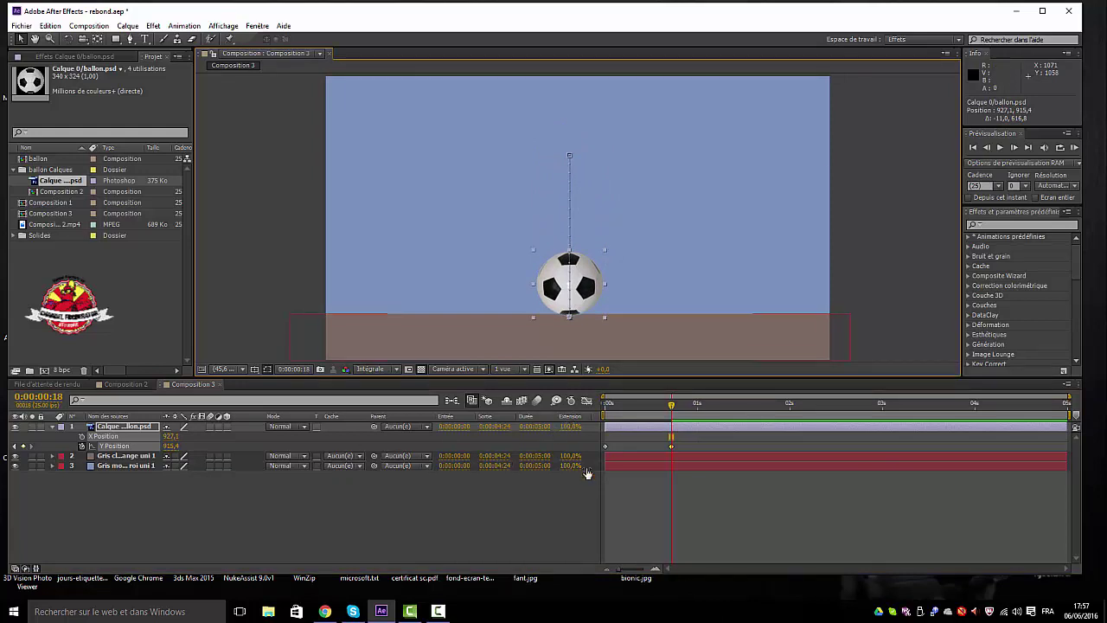
pyautogui.click(586, 402)
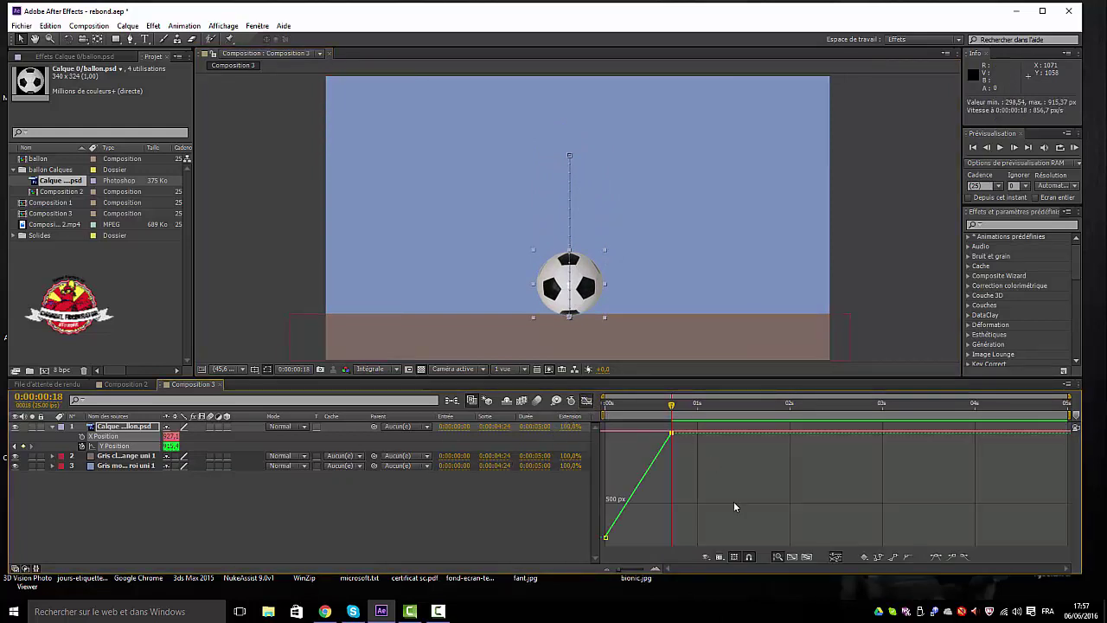
# Ease out the first Y Position key and ease the landing key so the fall accelerates
pyautogui.click(608, 538)
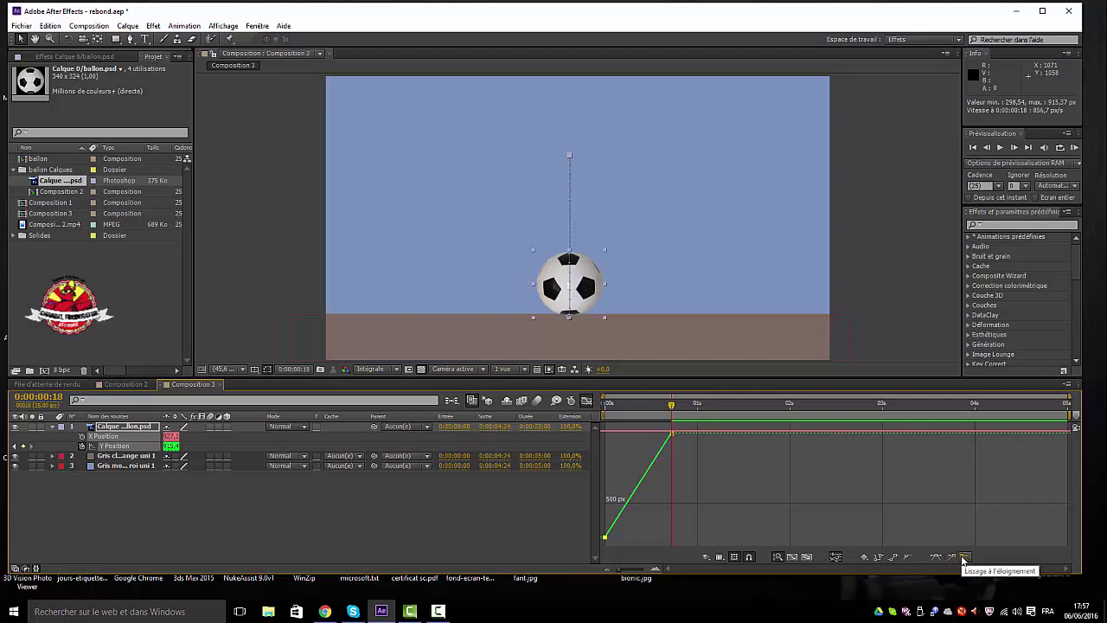
pyautogui.click(963, 557)
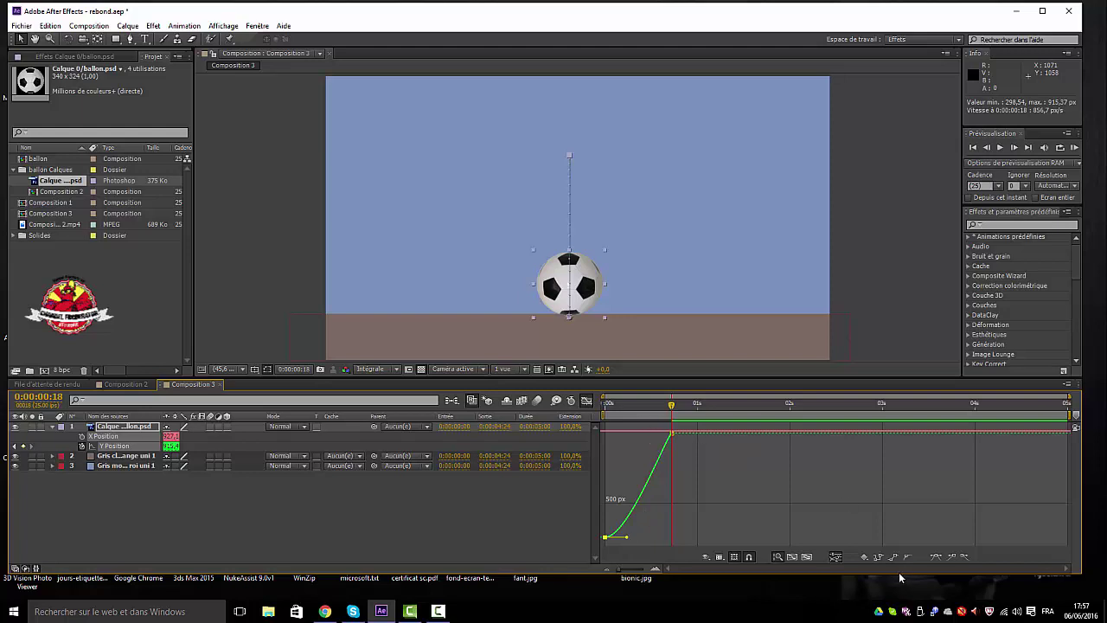
pyautogui.moveTo(675, 436)
pyautogui.click(938, 558)
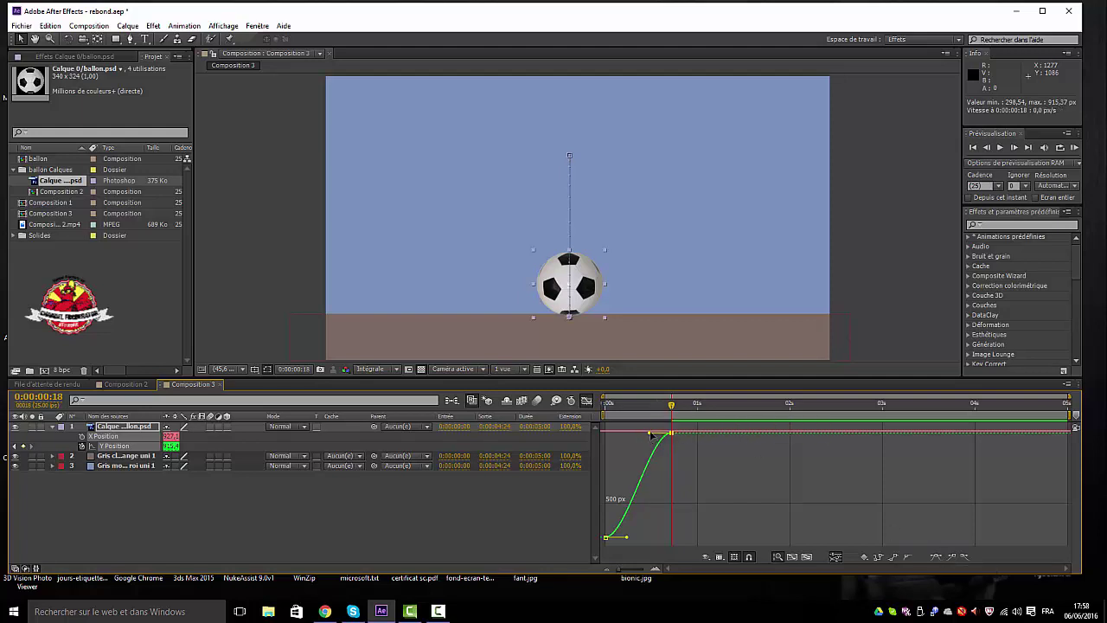
pyautogui.moveTo(650, 435); pyautogui.dragTo(673, 463)
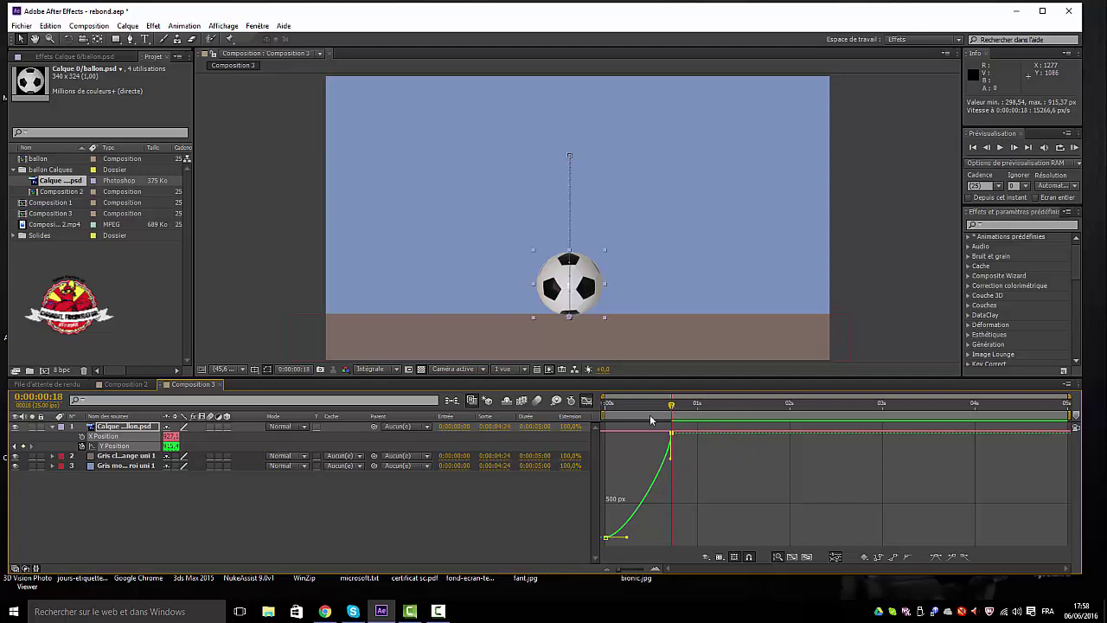
# Preview the falling ball from the start, then park the playhead at 0:00:01:05
pyautogui.press('Home')
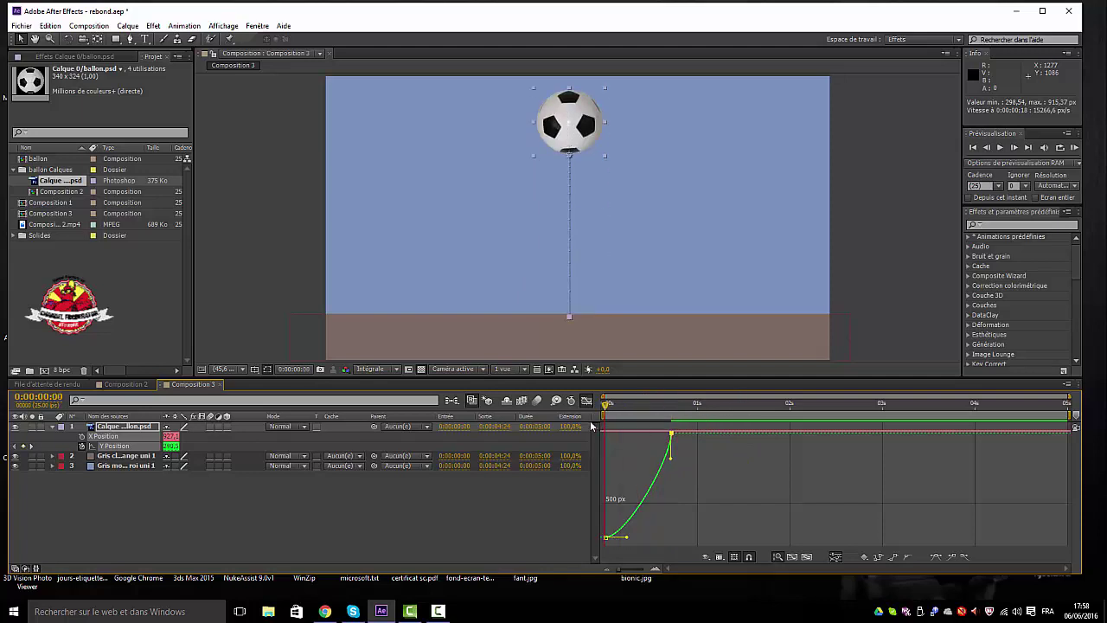
pyautogui.press('space')
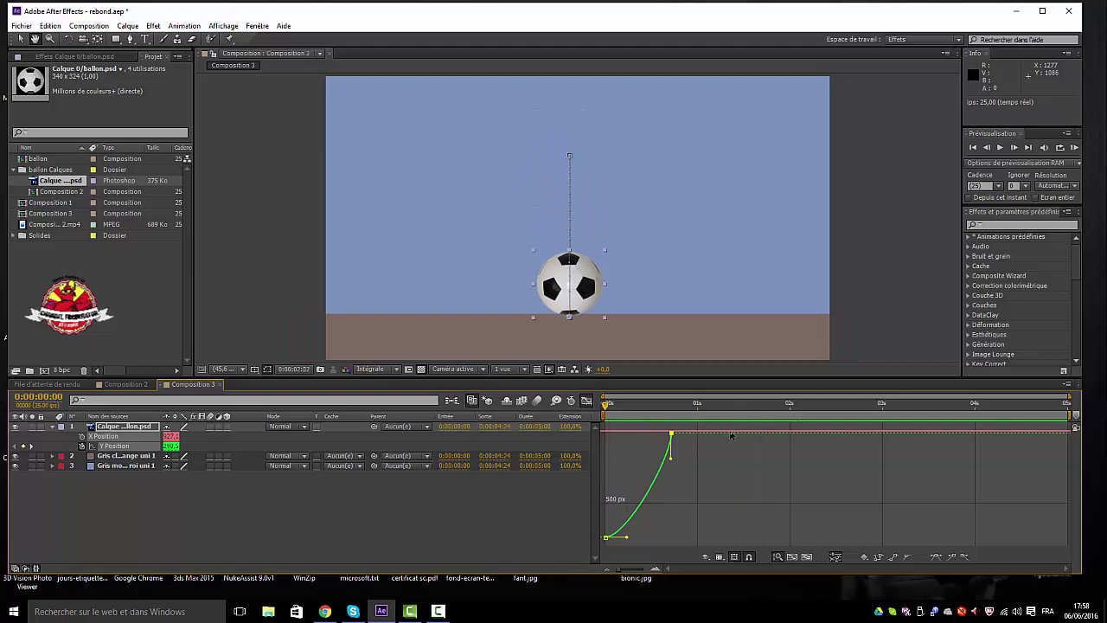
pyautogui.click(787, 415)
pyautogui.moveTo(787, 415); pyautogui.dragTo(716, 423)
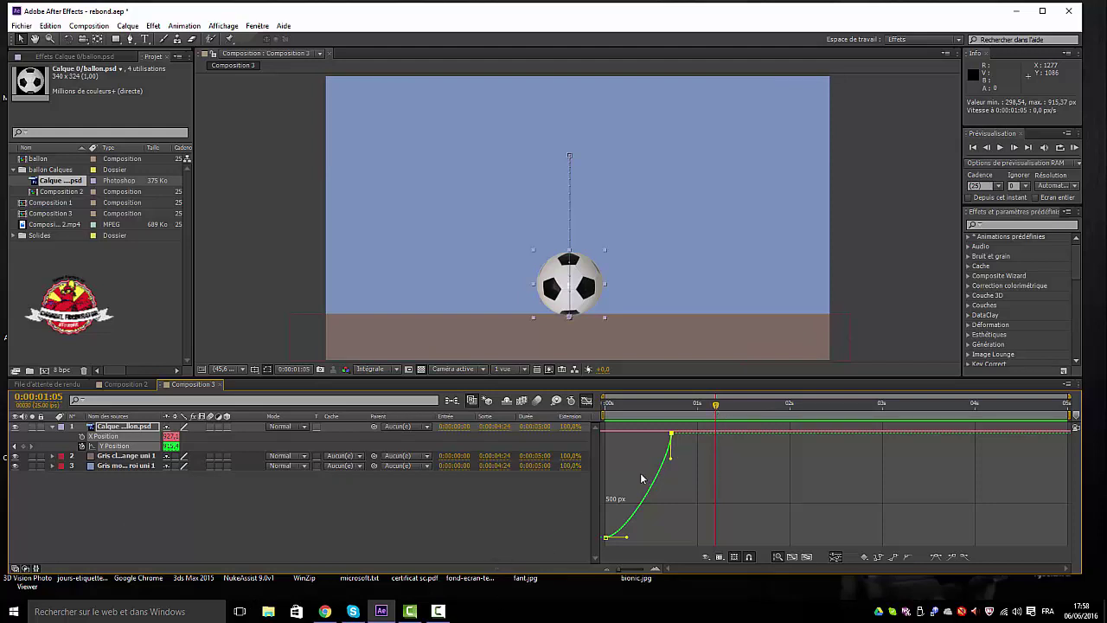
# Add a Y Position key at 0:00:01:05, nudge it later, and curve the segment into a bounce arc
pyautogui.moveTo(719, 433)
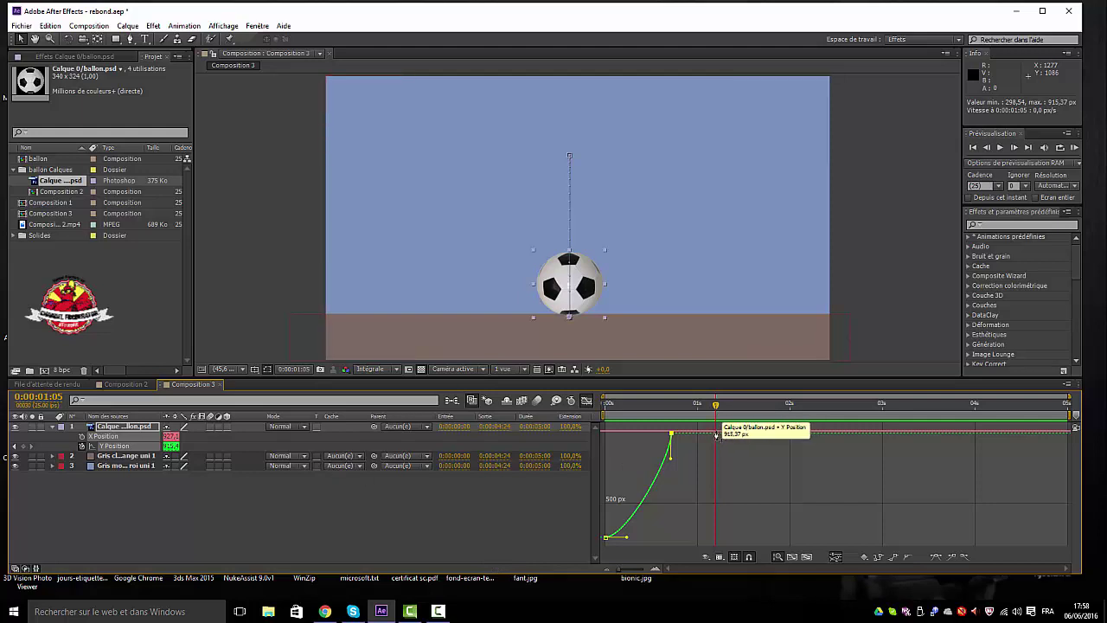
pyautogui.keyDown('ctrl'); pyautogui.click(716, 433); pyautogui.keyUp('ctrl')
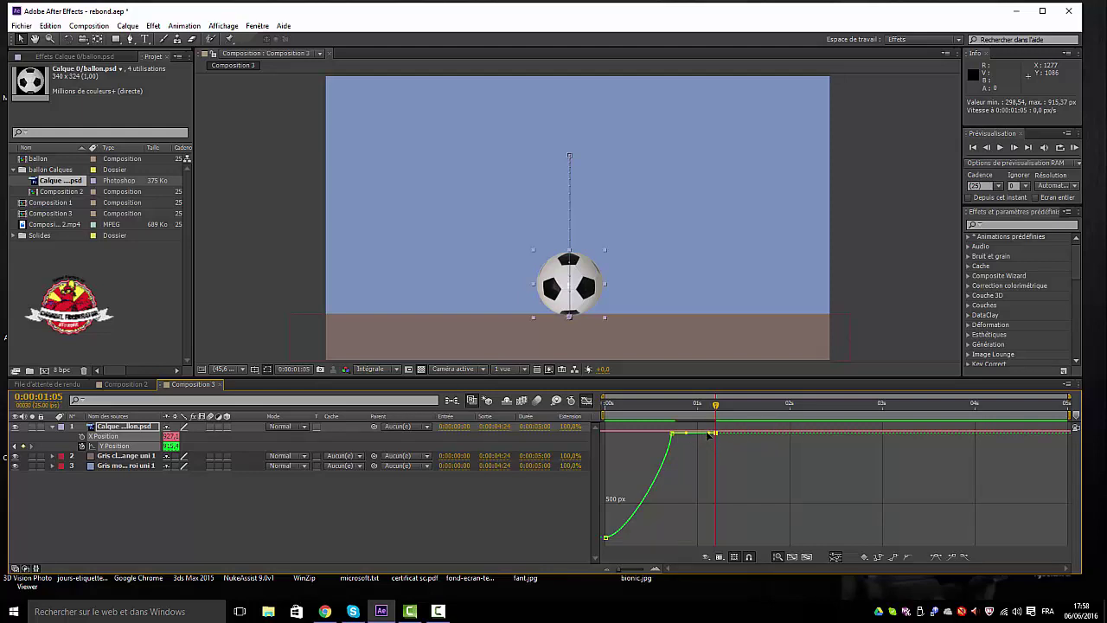
pyautogui.moveTo(716, 433)
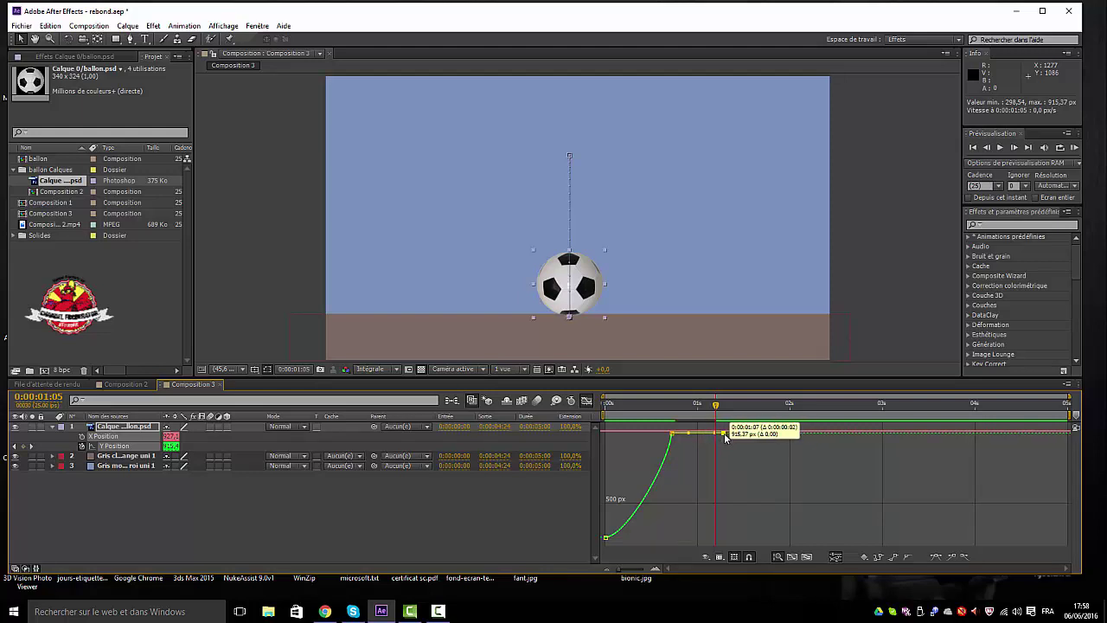
pyautogui.moveTo(716, 434)
pyautogui.mouseDown()
pyautogui.moveTo(734, 433)
pyautogui.moveTo(736, 475)
pyautogui.mouseUp()
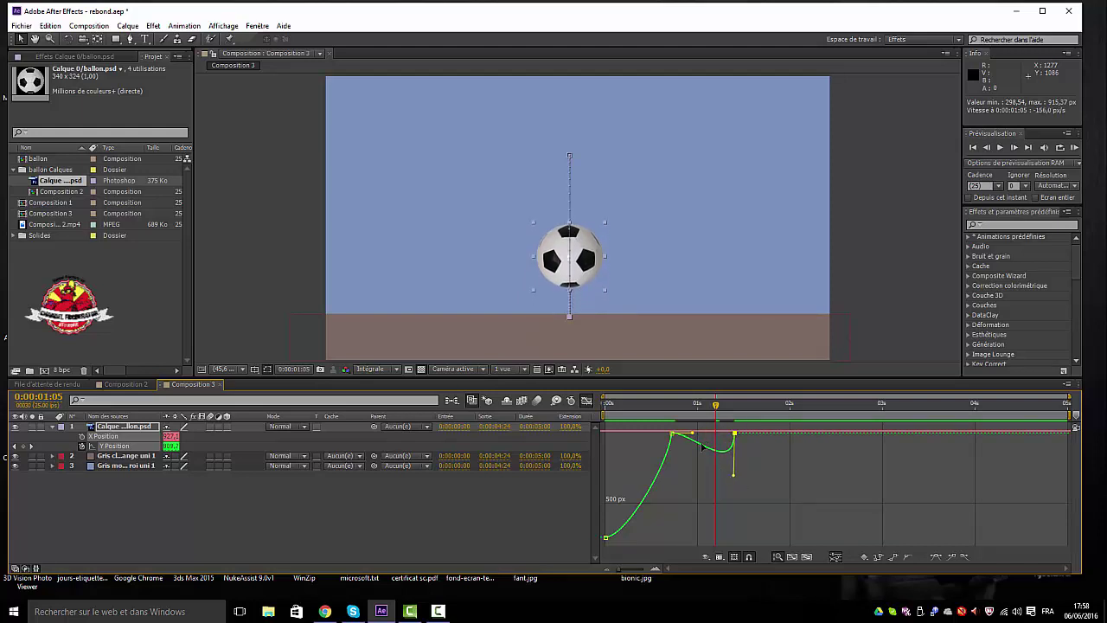
pyautogui.moveTo(694, 432); pyautogui.dragTo(662, 546)
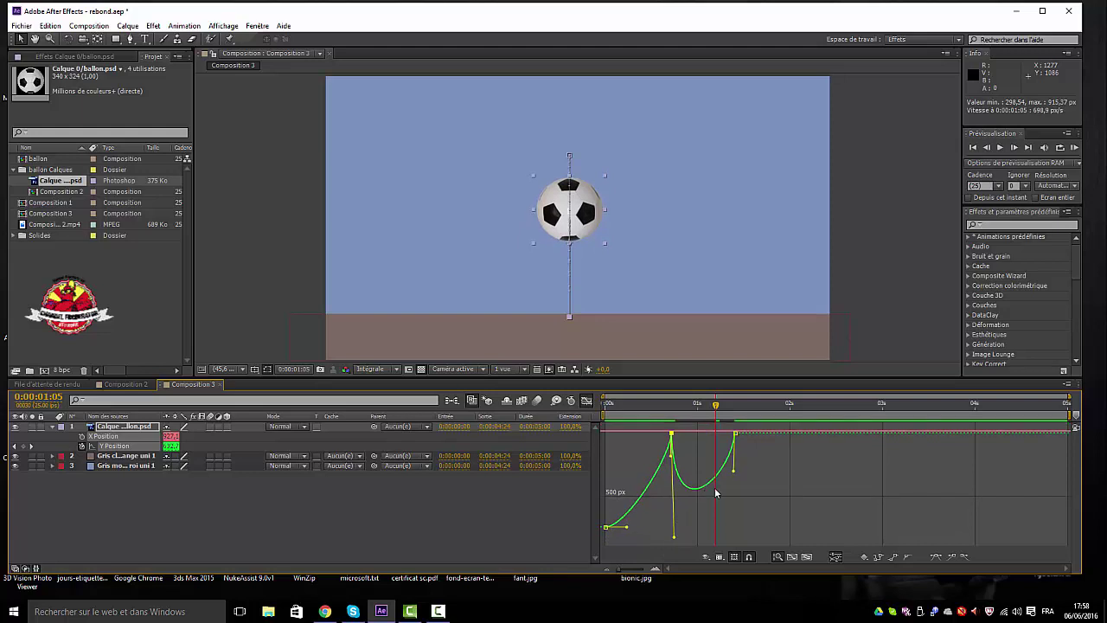
pyautogui.moveTo(734, 473); pyautogui.dragTo(744, 508)
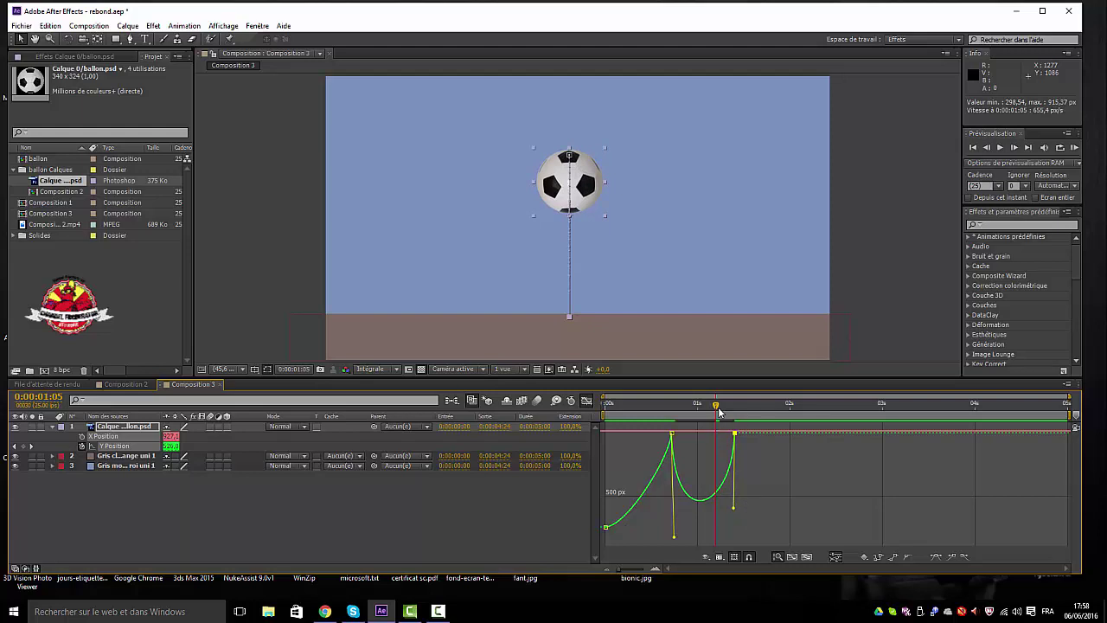
# Preview the bounce starting from 0:00:00:11
pyautogui.moveTo(715, 404); pyautogui.dragTo(609, 426)
pyautogui.press('space')
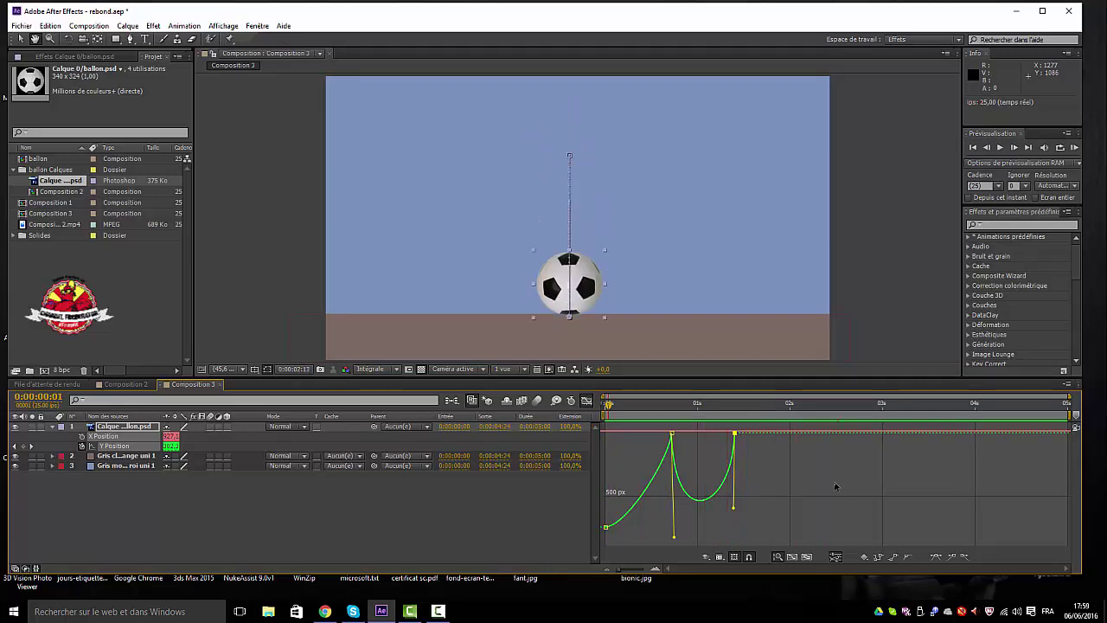
pyautogui.press('space')
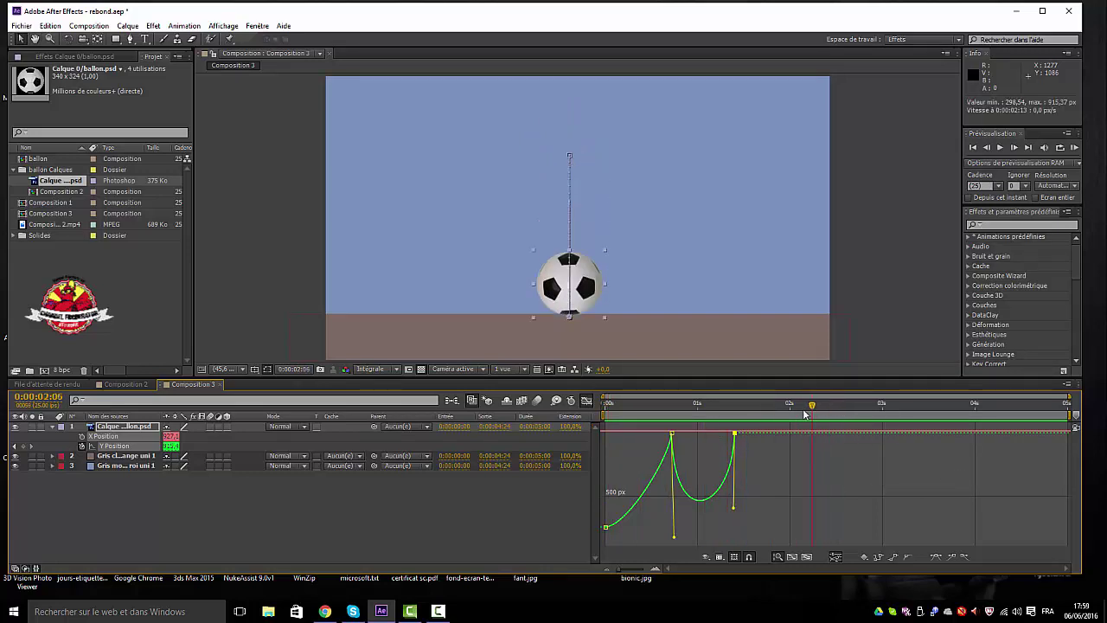
# Add a Y Position keyframe at 0:00:02:00 and shape the new bounce curve
pyautogui.moveTo(835, 405); pyautogui.dragTo(790, 417)
pyautogui.moveTo(789, 435)
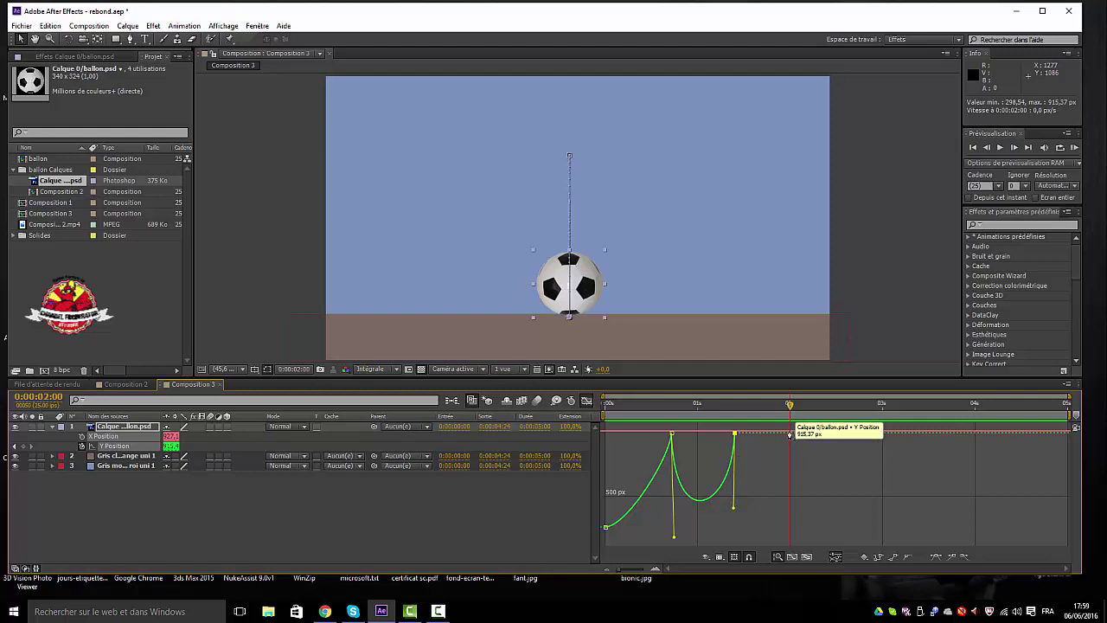
pyautogui.keyDown('ctrl'); pyautogui.click(788, 435); pyautogui.keyUp('ctrl')
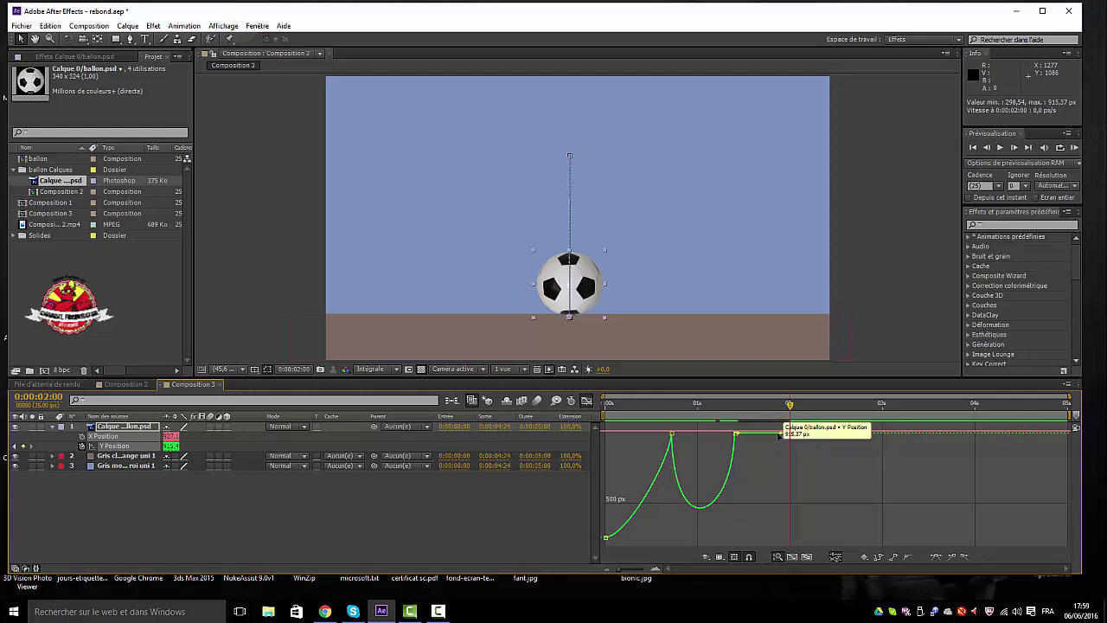
pyautogui.moveTo(784, 456); pyautogui.dragTo(786, 482)
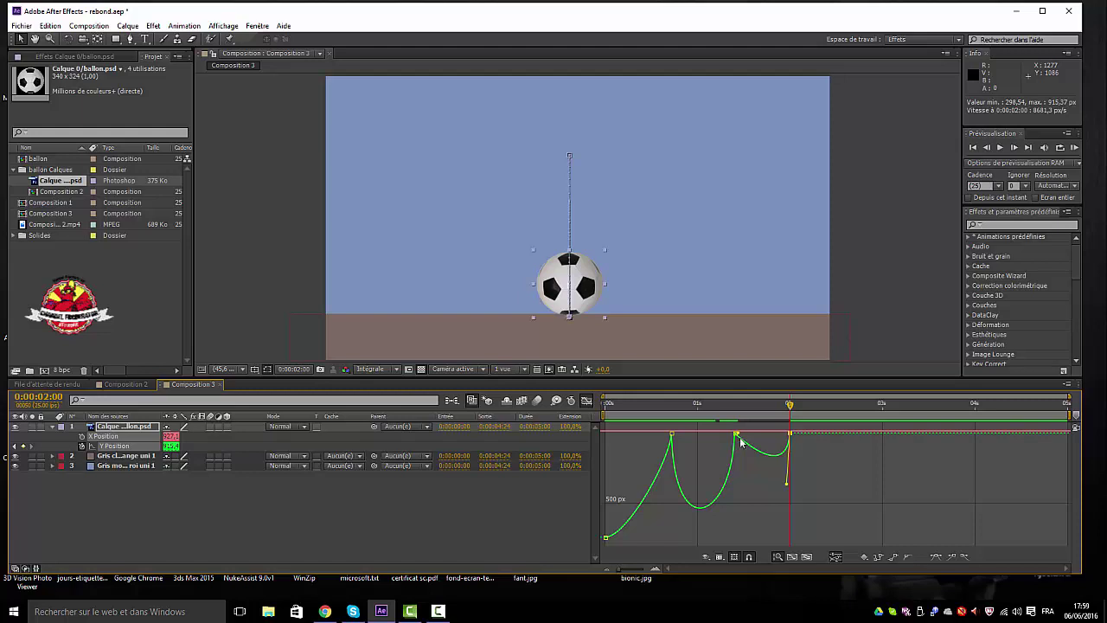
# Sharpen the landing cusps with the Bezier handles and shift the next landing to 0:00:02:02
pyautogui.moveTo(740, 443); pyautogui.dragTo(730, 511)
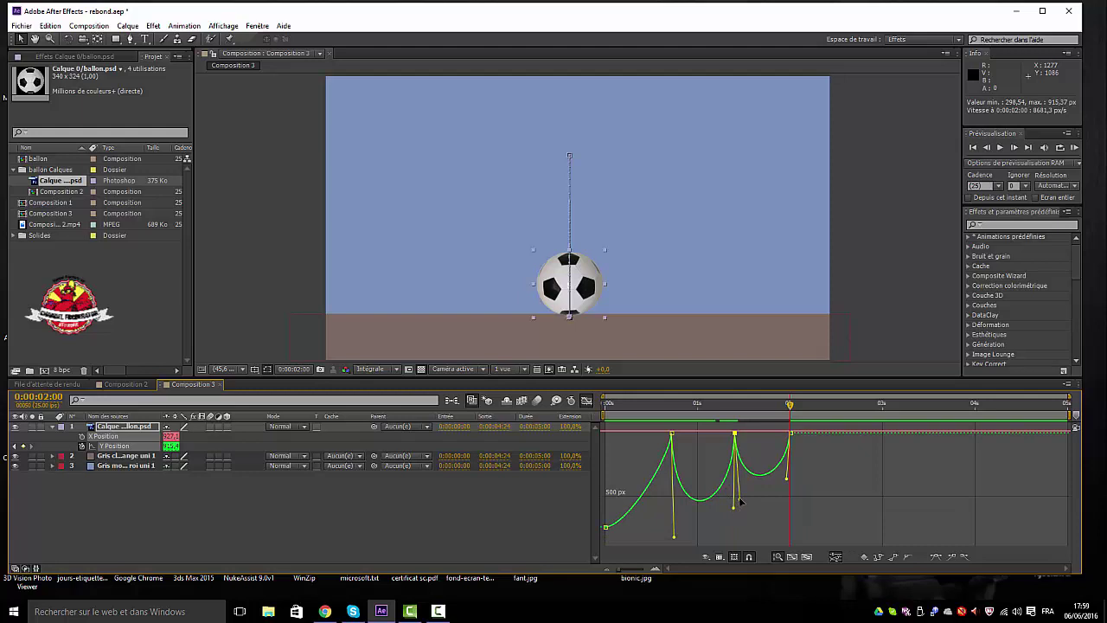
pyautogui.moveTo(739, 500); pyautogui.dragTo(736, 510)
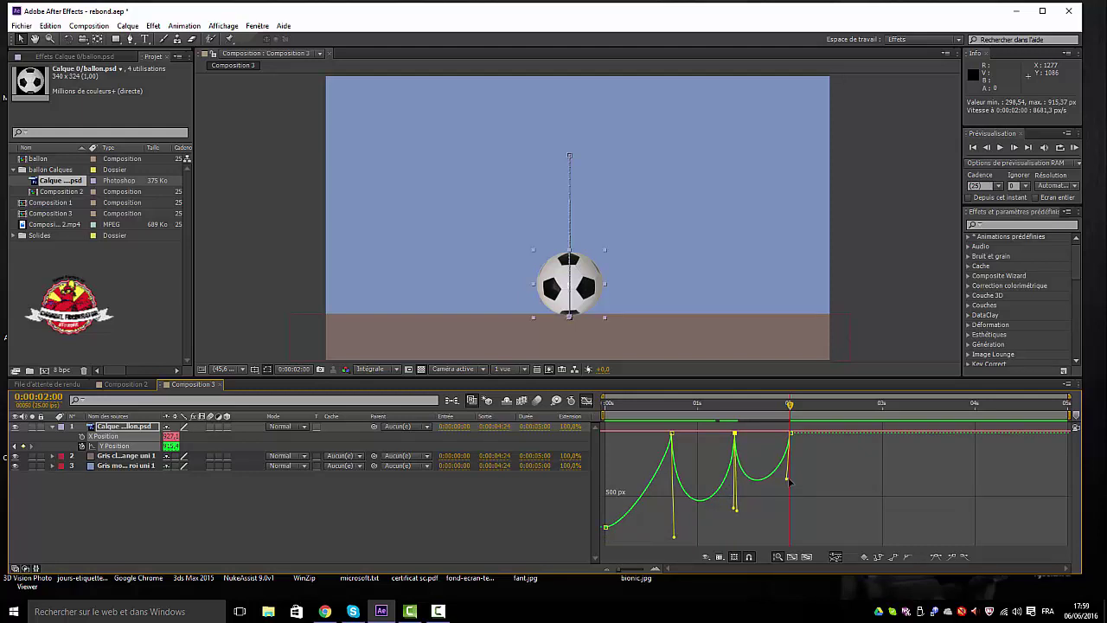
pyautogui.moveTo(788, 481); pyautogui.dragTo(792, 504)
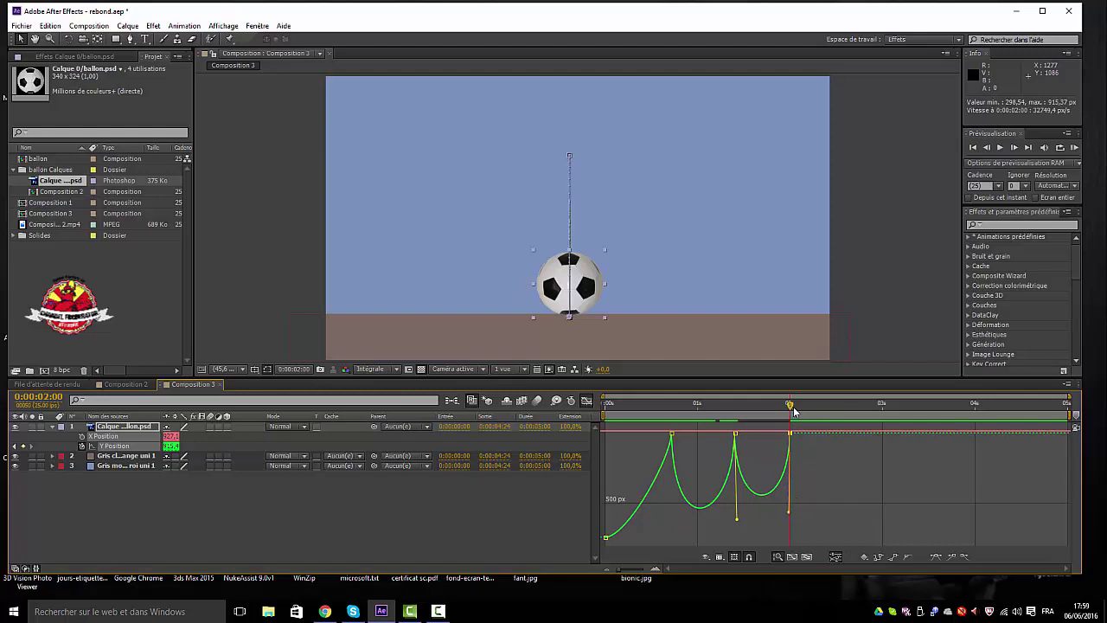
pyautogui.moveTo(794, 411); pyautogui.dragTo(798, 437)
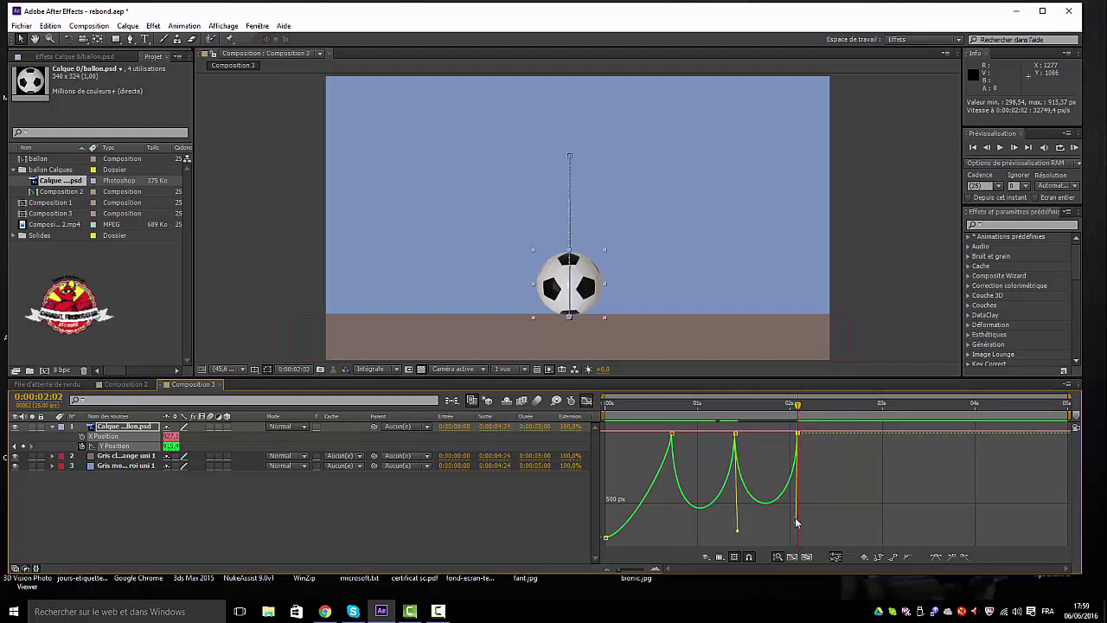
pyautogui.moveTo(797, 522); pyautogui.dragTo(795, 500)
pyautogui.moveTo(741, 533); pyautogui.dragTo(739, 518)
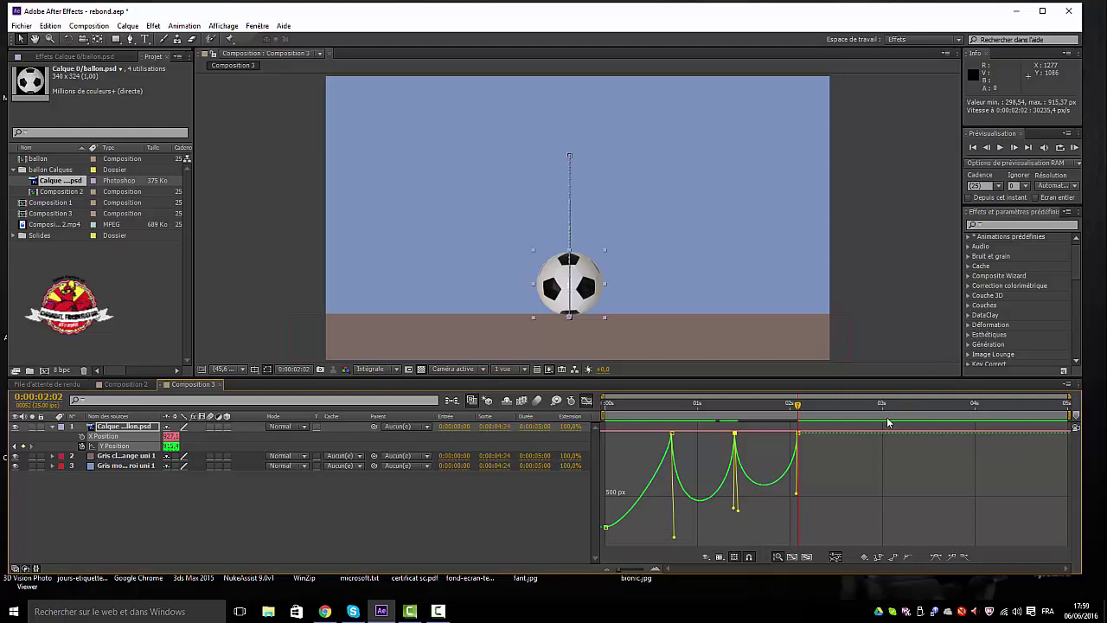
pyautogui.moveTo(828, 413); pyautogui.dragTo(853, 407)
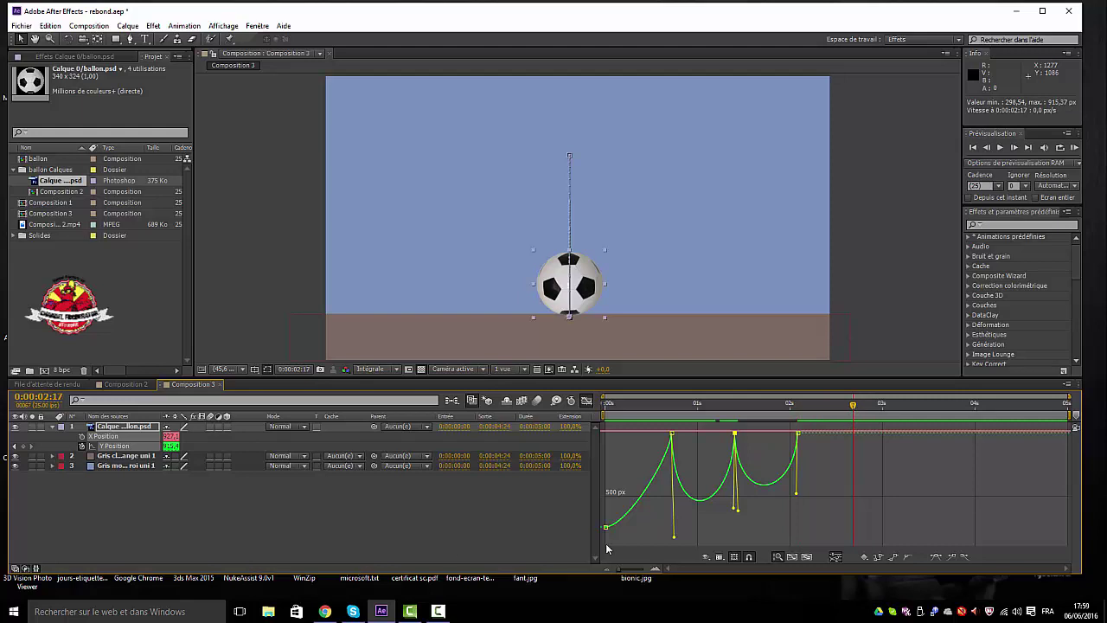
# Add a Y Position keyframe at 0:00:02:17 and pull each bounce into a sharp cusp, undoing one stray change
pyautogui.keyDown('ctrl'); pyautogui.click(849, 434); pyautogui.keyUp('ctrl')
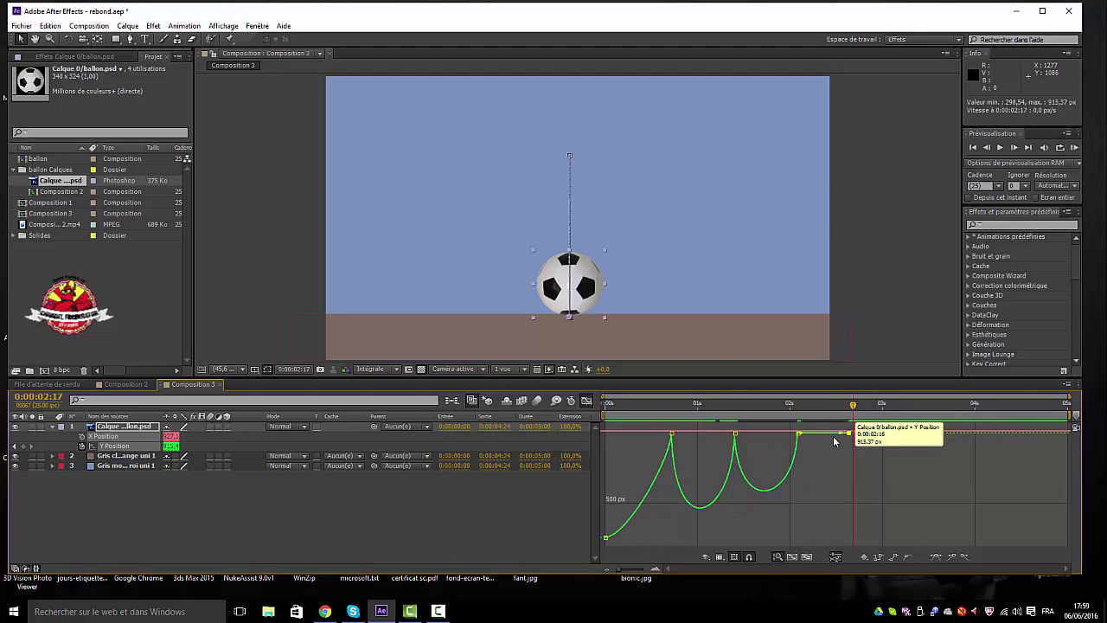
pyautogui.moveTo(841, 435); pyautogui.dragTo(846, 480)
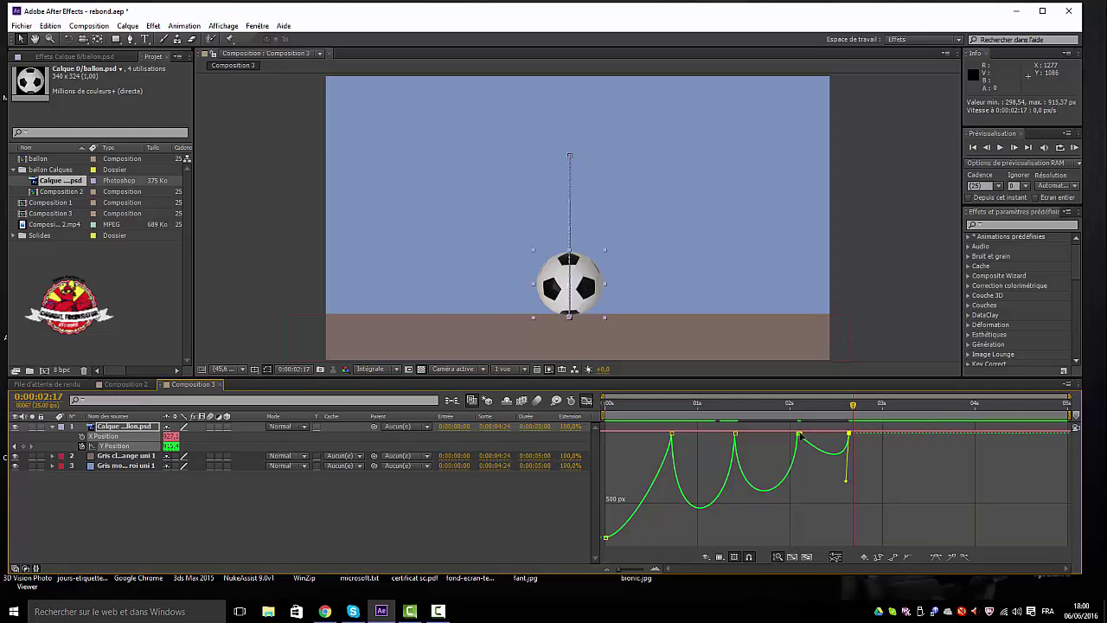
pyautogui.moveTo(803, 438); pyautogui.dragTo(807, 442)
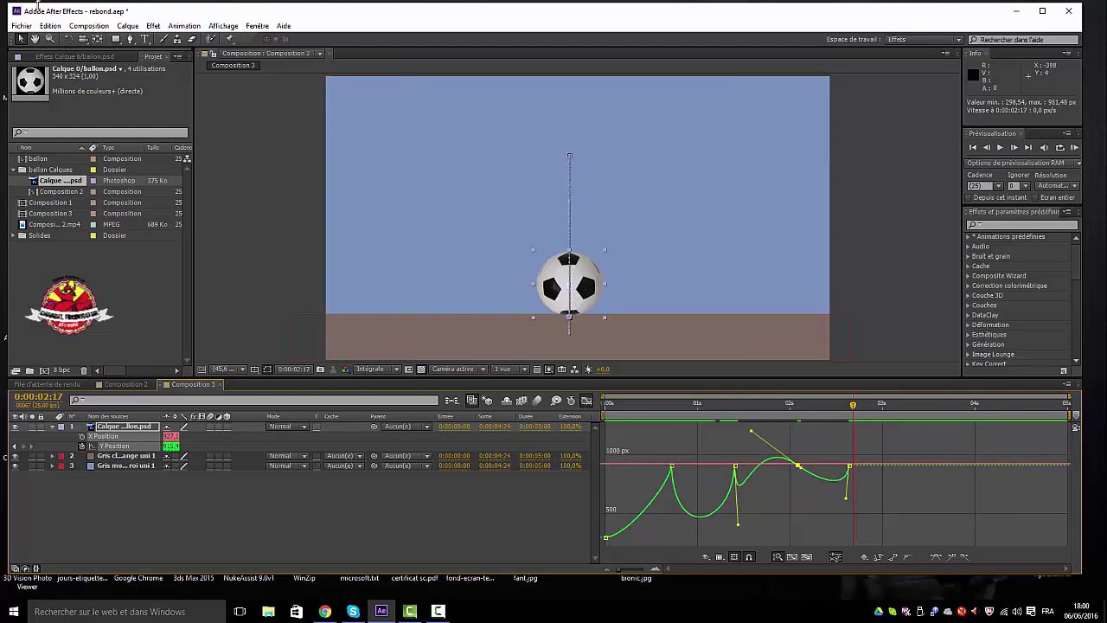
pyautogui.click(50, 26)
pyautogui.click(48, 39)
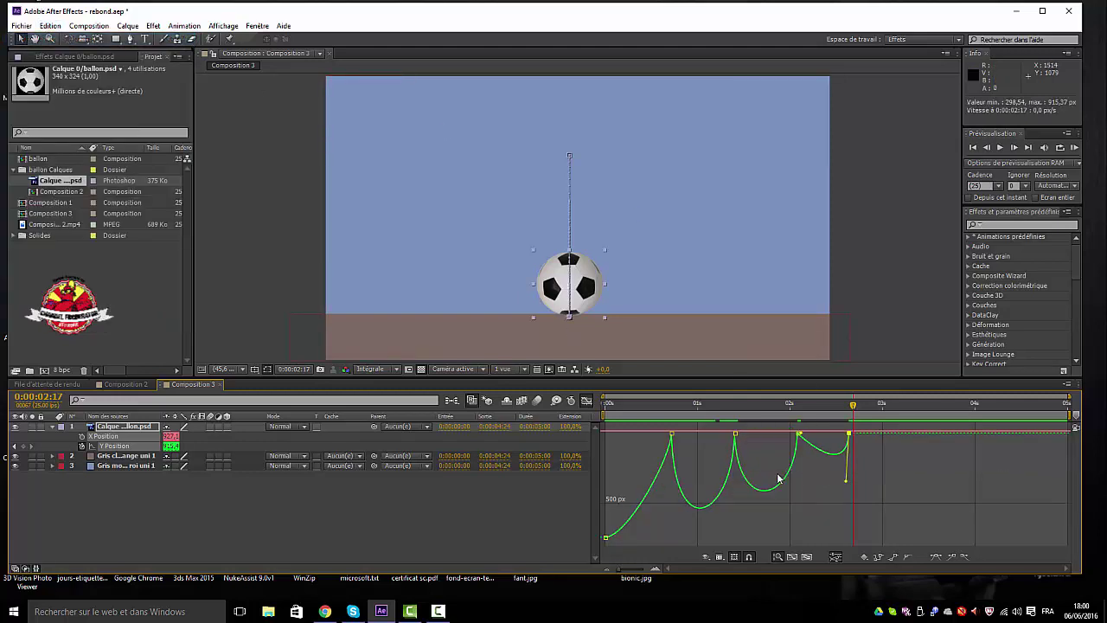
pyautogui.click(800, 434)
pyautogui.moveTo(800, 434); pyautogui.dragTo(802, 500)
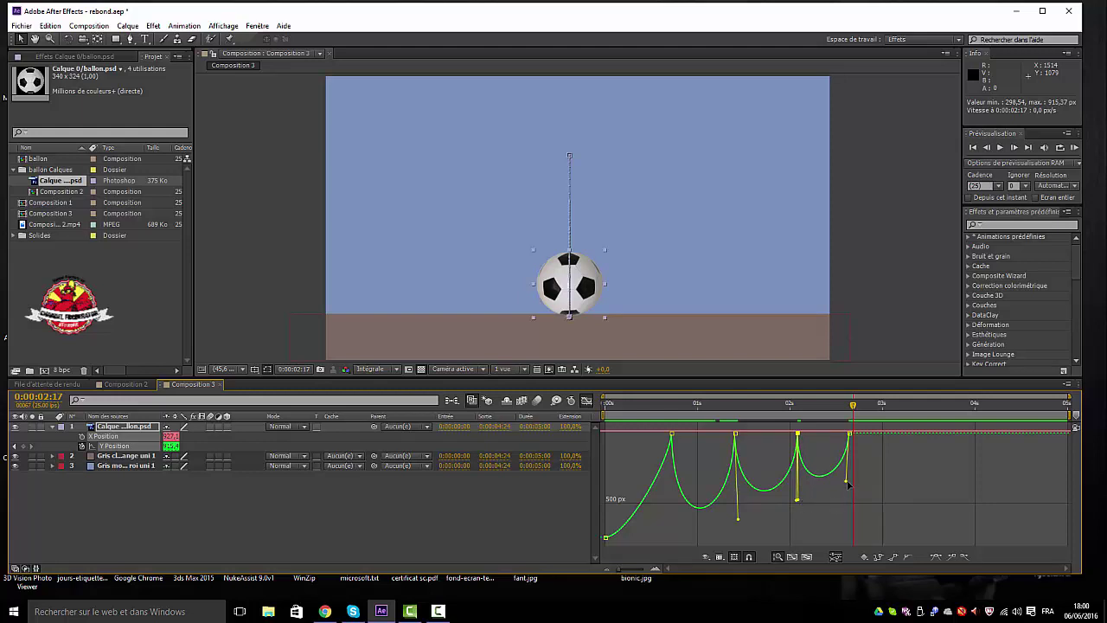
pyautogui.moveTo(847, 481); pyautogui.dragTo(859, 494)
pyautogui.moveTo(849, 433); pyautogui.dragTo(855, 438)
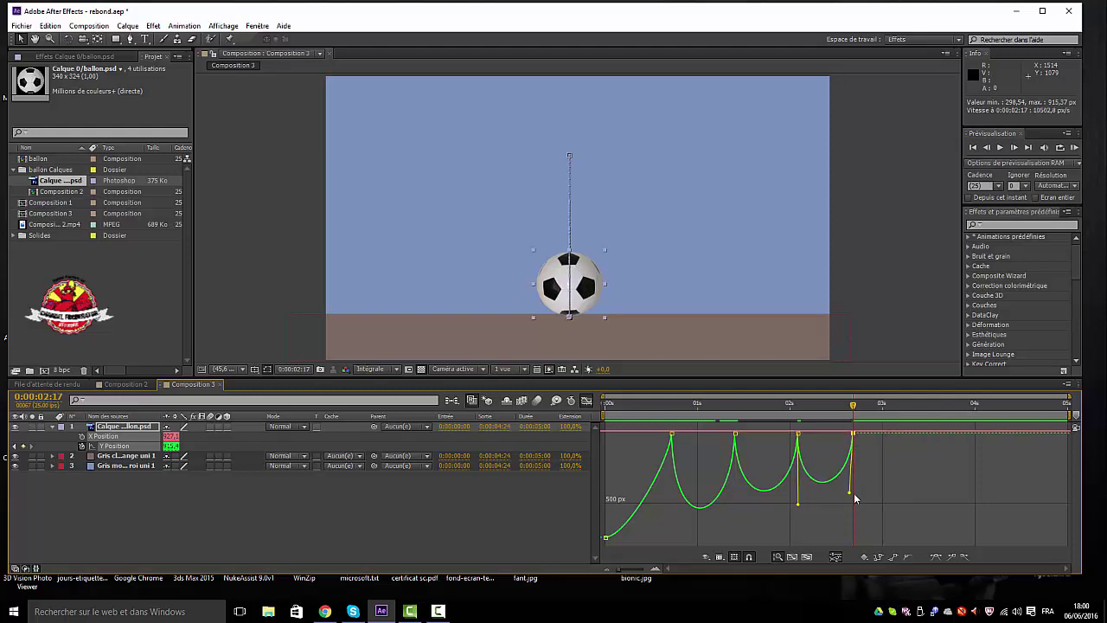
pyautogui.moveTo(852, 494); pyautogui.dragTo(856, 498)
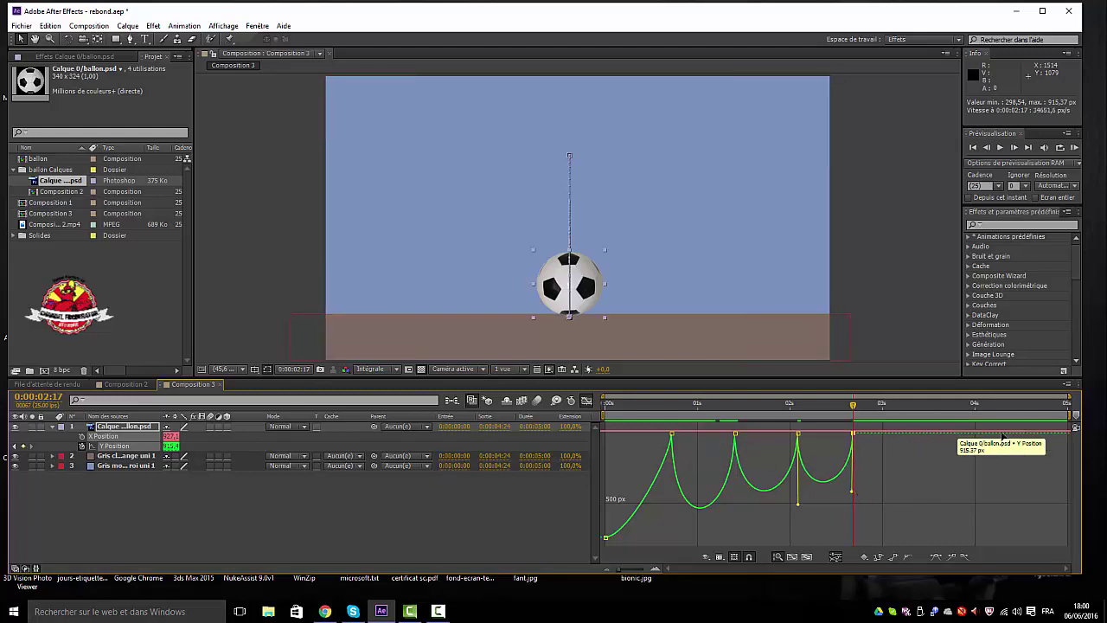
# Add a small extra bounce keyframe just after 3 seconds, then preview the animation
pyautogui.keyDown('ctrl'); pyautogui.click(894, 435); pyautogui.keyUp('ctrl')
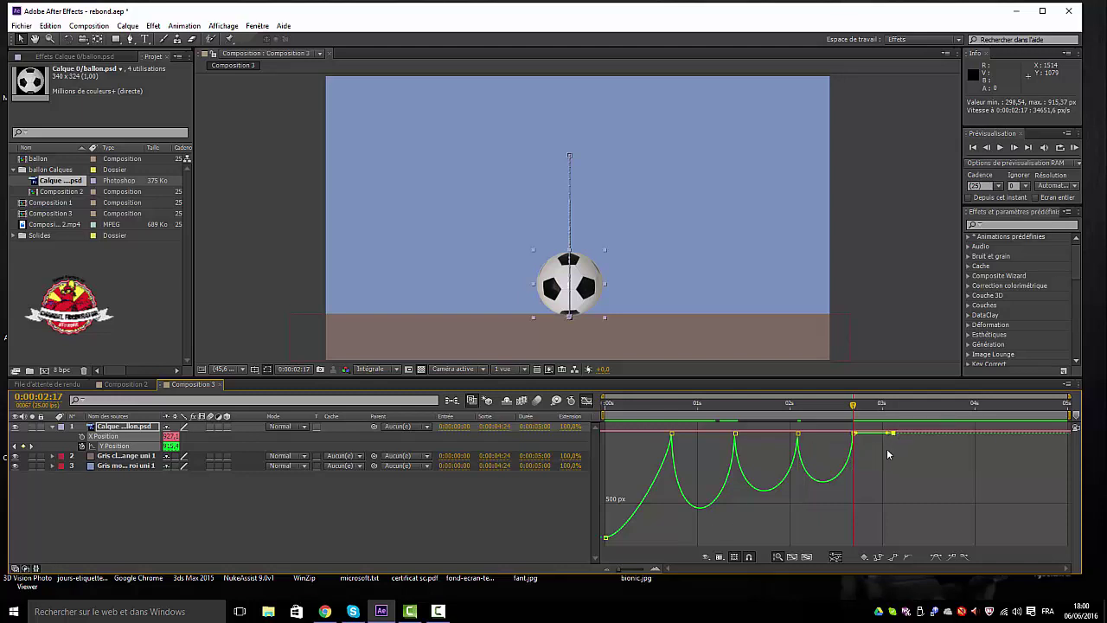
pyautogui.moveTo(891, 434); pyautogui.dragTo(890, 474)
pyautogui.moveTo(865, 451); pyautogui.dragTo(852, 484)
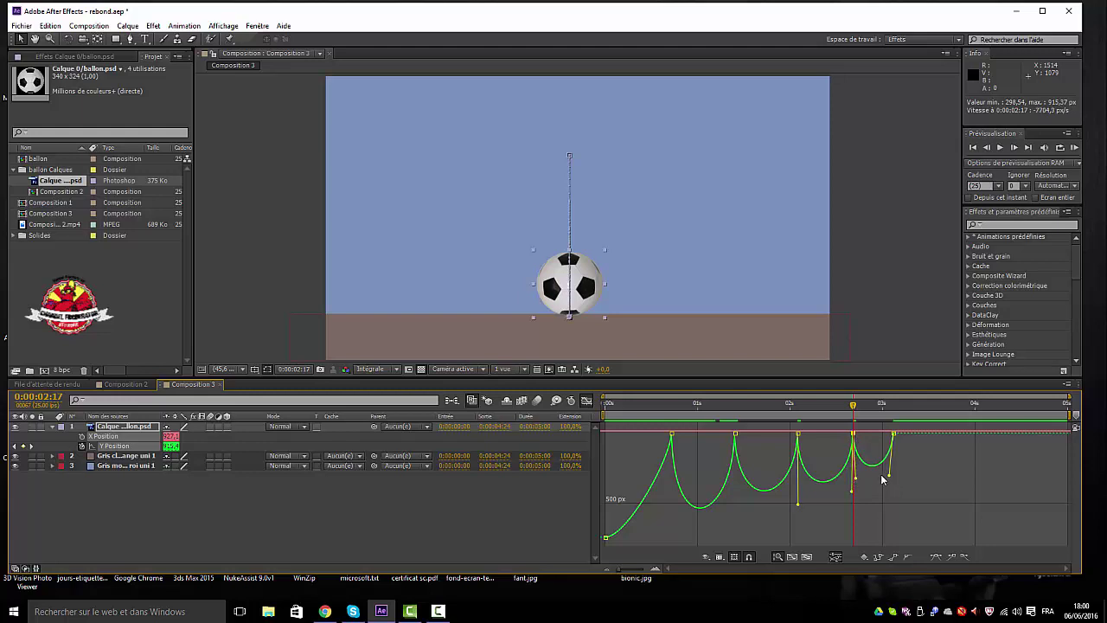
pyautogui.click(890, 475)
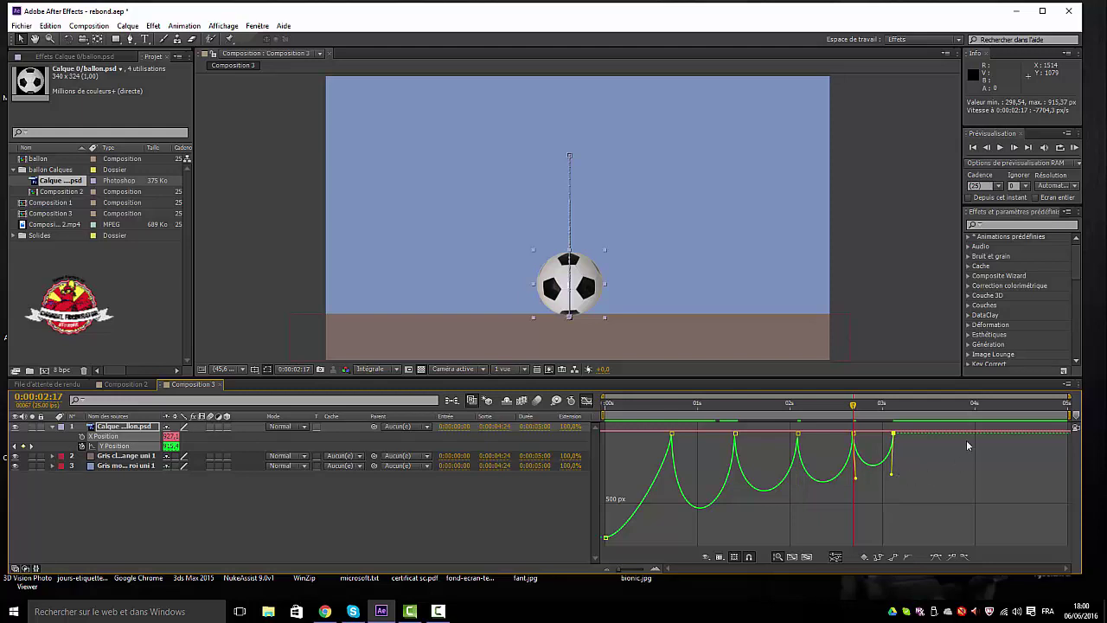
pyautogui.press('KP_0')
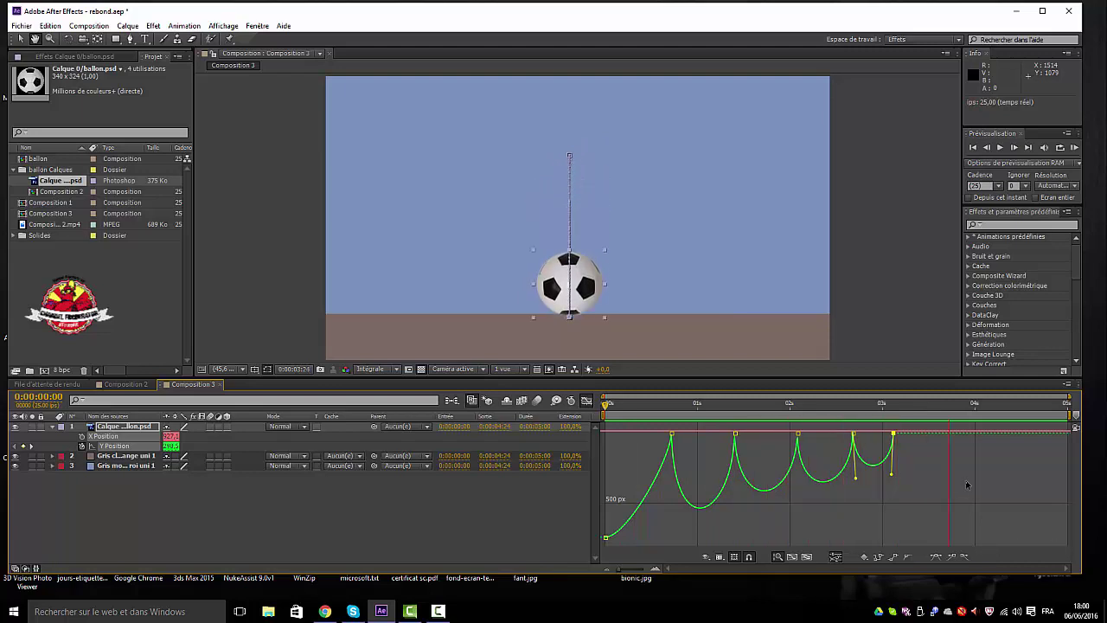
pyautogui.click(1009, 406)
pyautogui.moveTo(1011, 411); pyautogui.dragTo(605, 462)
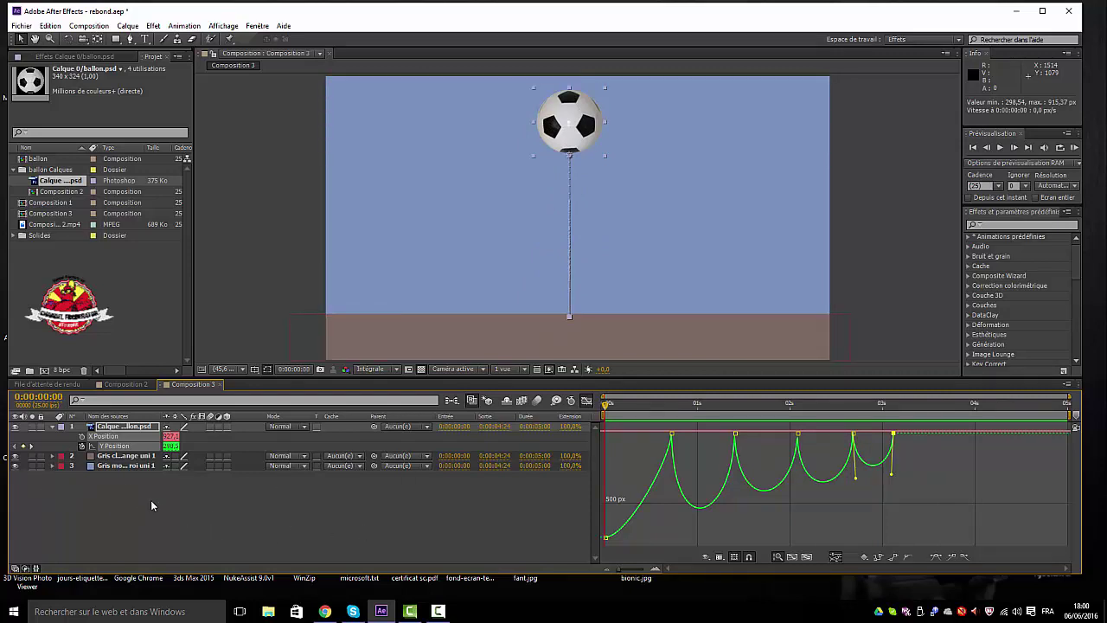
# Leave the Graph Editor and set the first X Position keyframe at 124,1 at frame 0
pyautogui.click(585, 403)
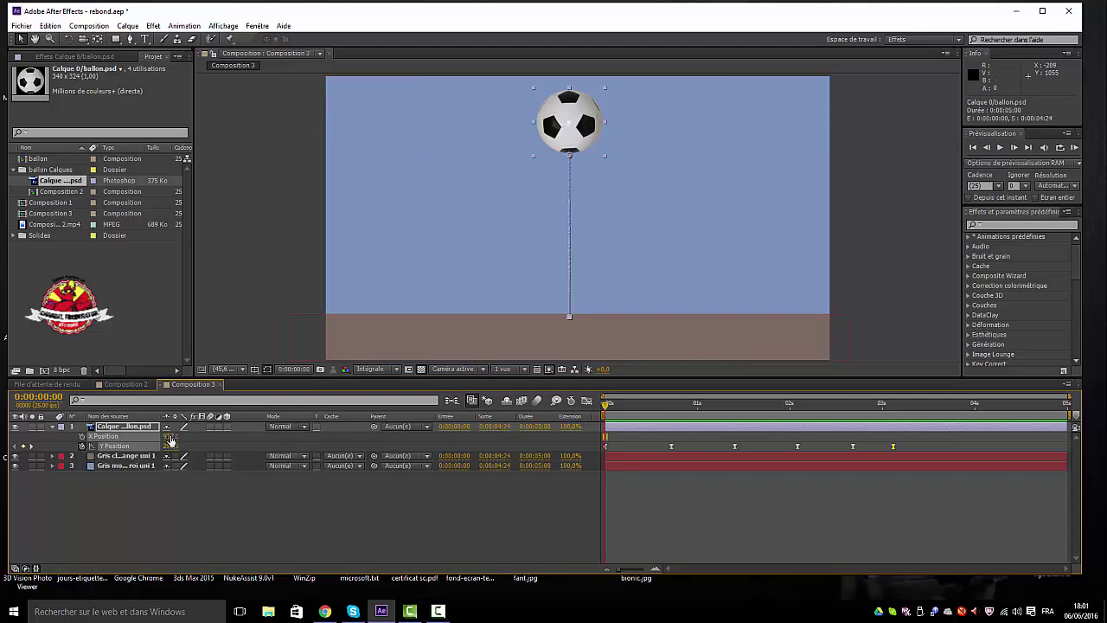
pyautogui.moveTo(170, 436)
pyautogui.mouseDown()
pyautogui.moveTo(115, 445)
pyautogui.moveTo(173, 439)
pyautogui.mouseUp()
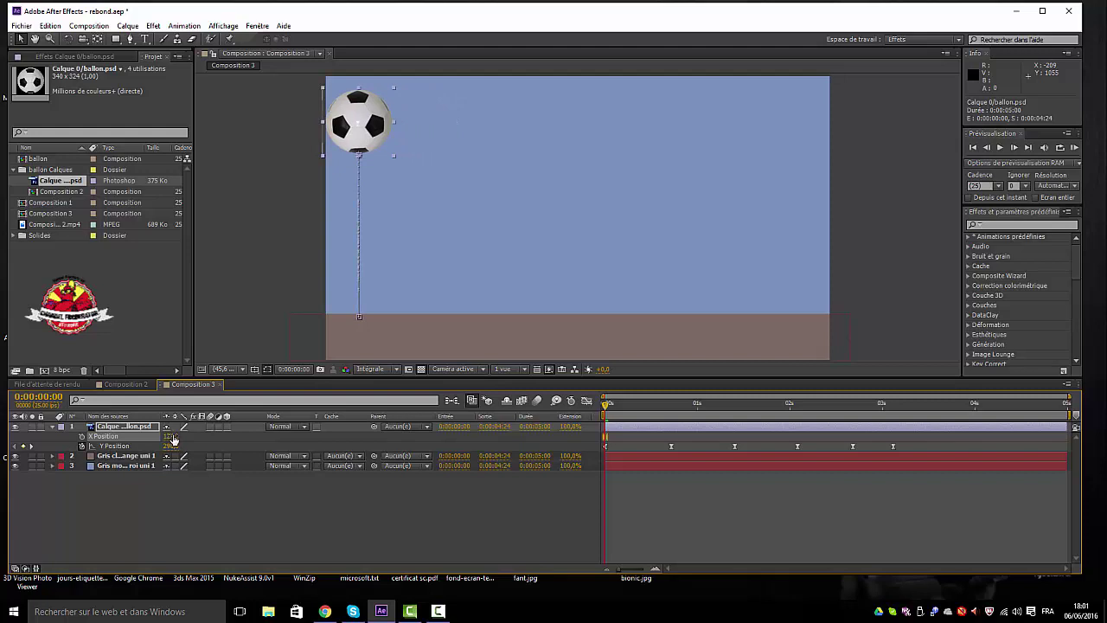
pyautogui.click(83, 436)
# At 0:00:03:08, move the ball right to X Position 1597,1
pyautogui.moveTo(610, 407); pyautogui.dragTo(900, 405)
pyautogui.press('pagedown')
pyautogui.press('pagedown')
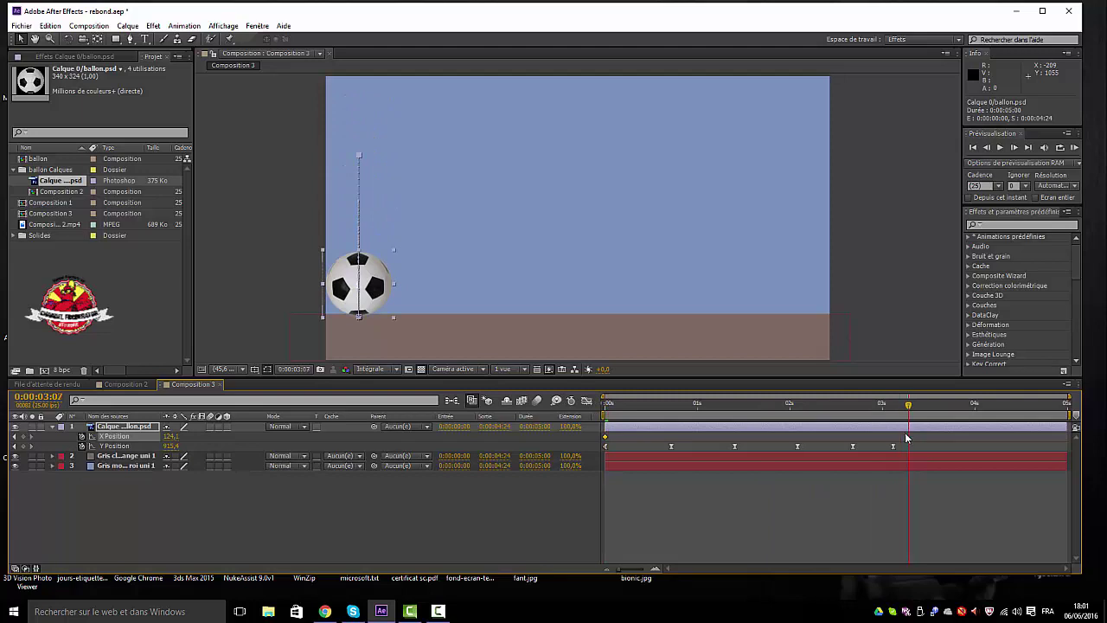
pyautogui.press('pagedown')
pyautogui.moveTo(171, 436); pyautogui.dragTo(346, 441)
pyautogui.moveTo(170, 436); pyautogui.dragTo(252, 456)
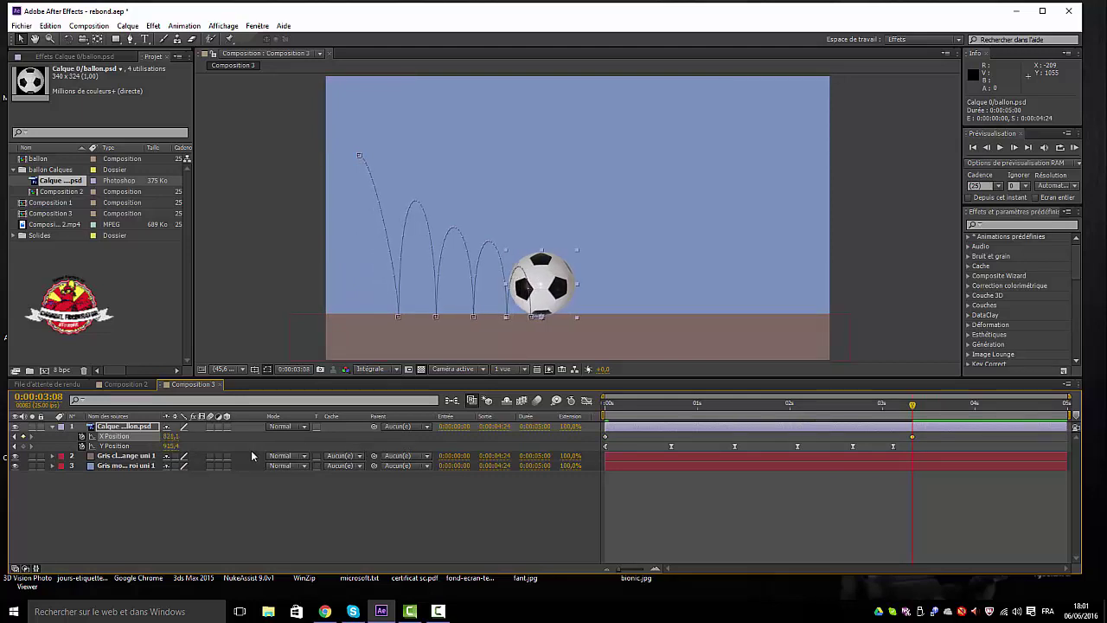
pyautogui.moveTo(173, 441)
pyautogui.mouseDown()
pyautogui.moveTo(226, 449)
pyautogui.moveTo(274, 439)
pyautogui.moveTo(183, 442)
pyautogui.moveTo(240, 448)
pyautogui.mouseUp()
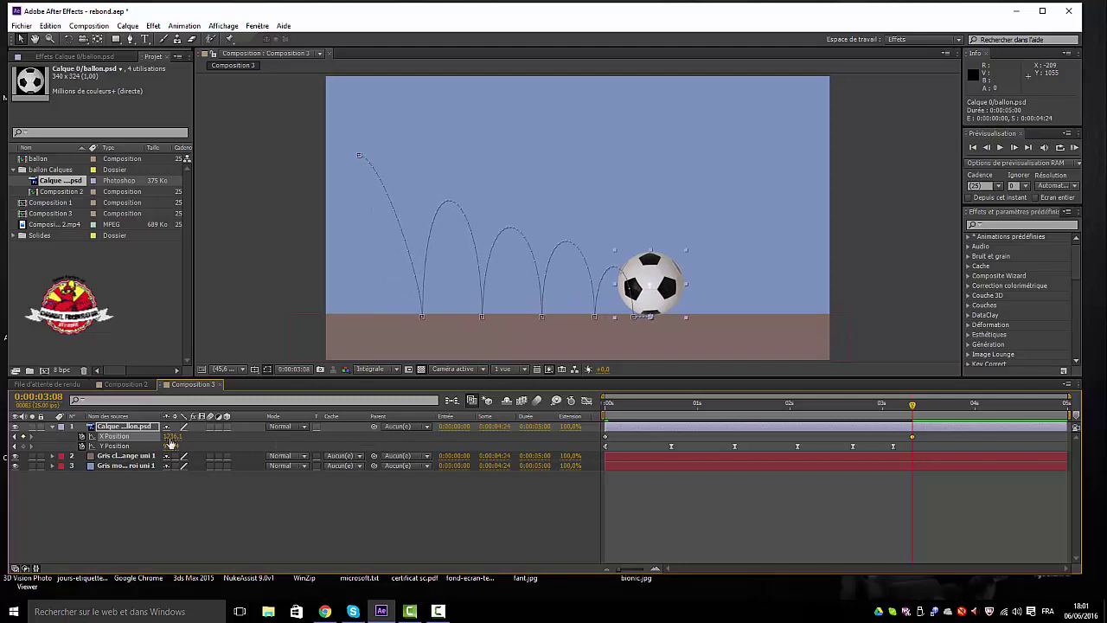
pyautogui.moveTo(170, 443); pyautogui.dragTo(251, 443)
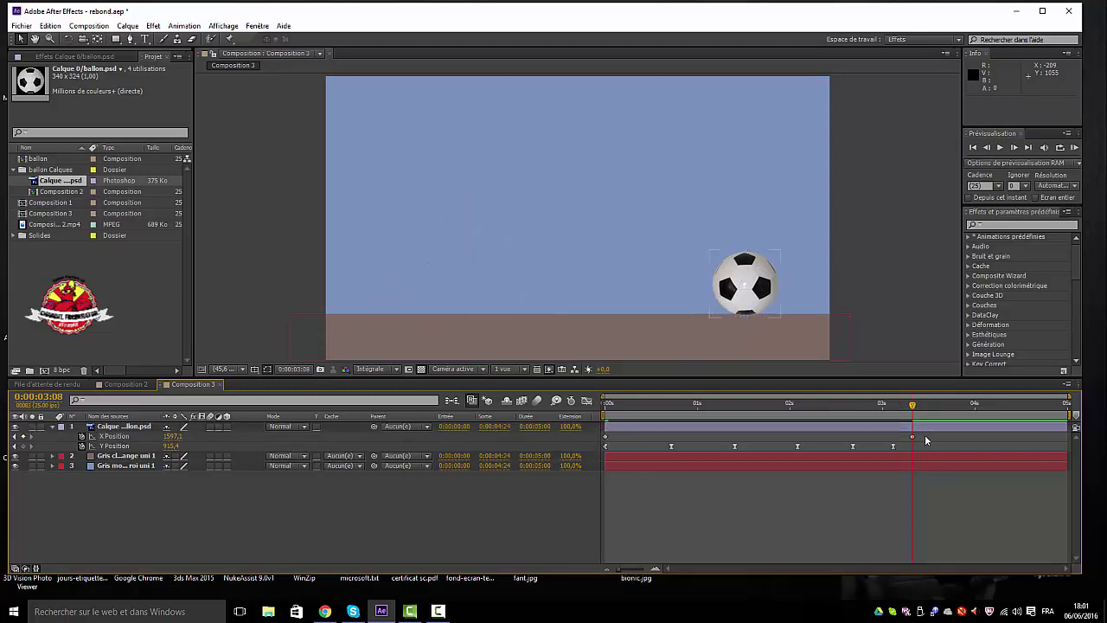
# Select both X Position keyframes and open their context menu
pyautogui.moveTo(927, 435); pyautogui.dragTo(606, 441)
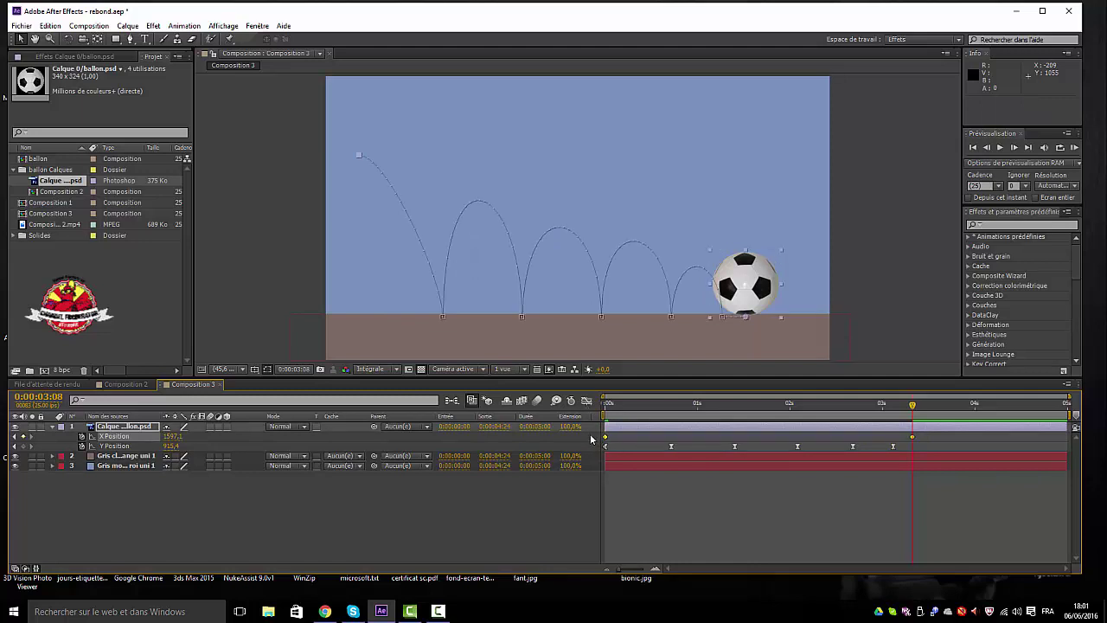
pyautogui.rightClick(606, 440)
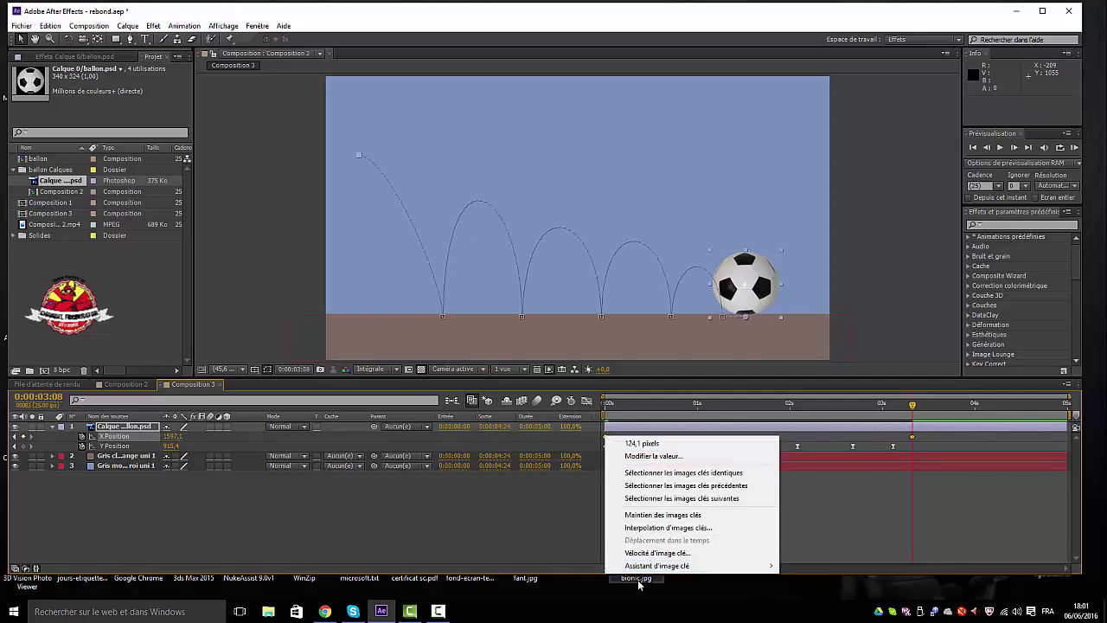
pyautogui.moveTo(655, 568)
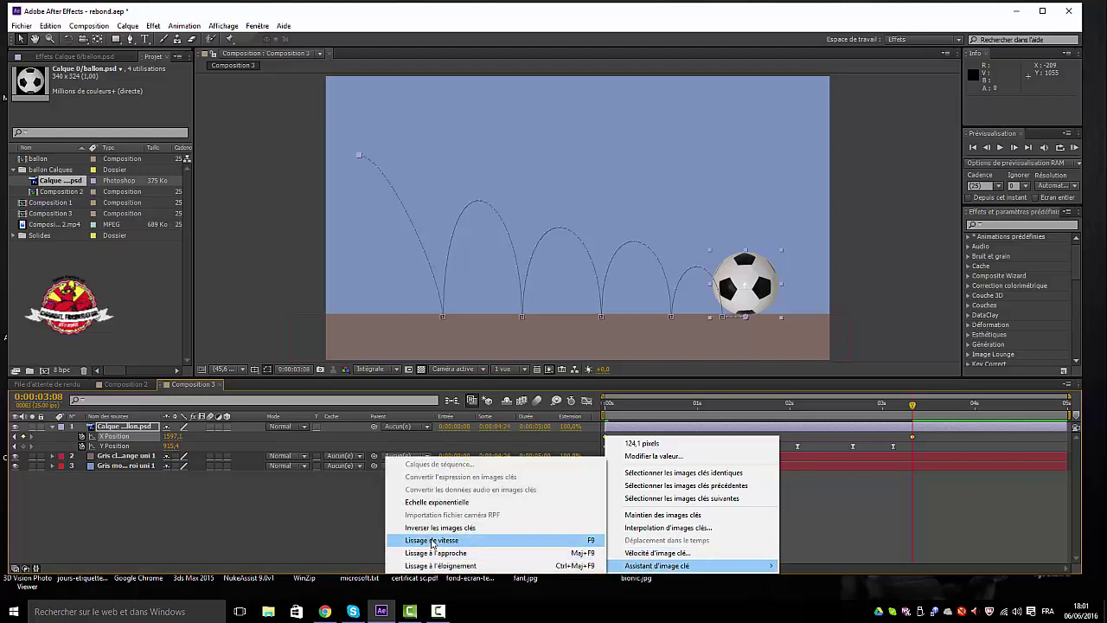
# Apply Easy Ease to the X Position keyframes, preview from the start, and reveal Scale
pyautogui.click(433, 542)
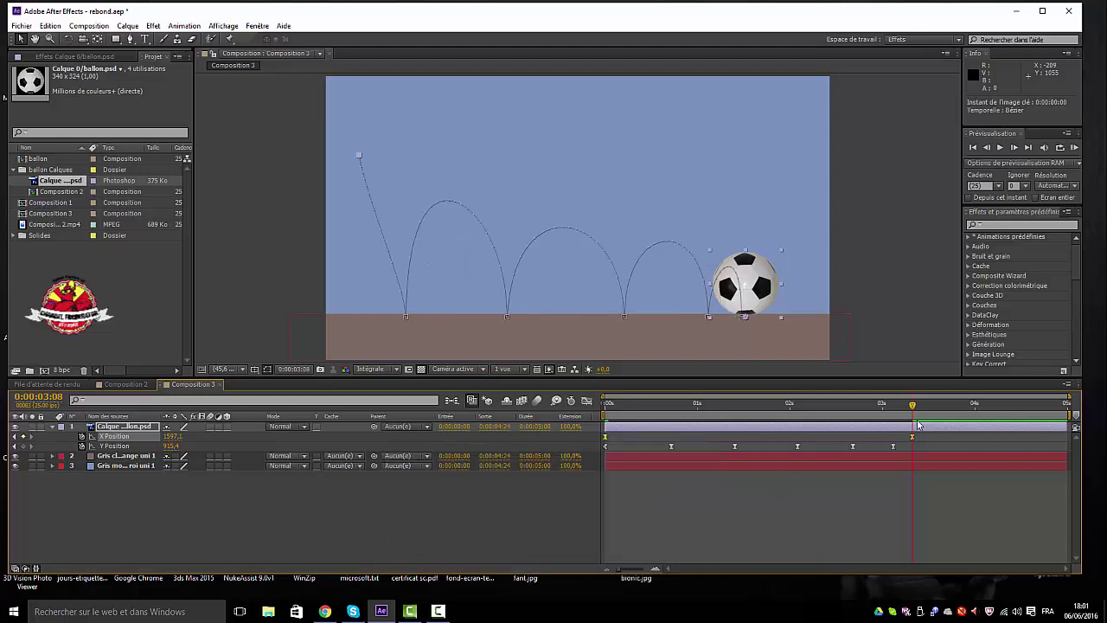
pyautogui.press('Home')
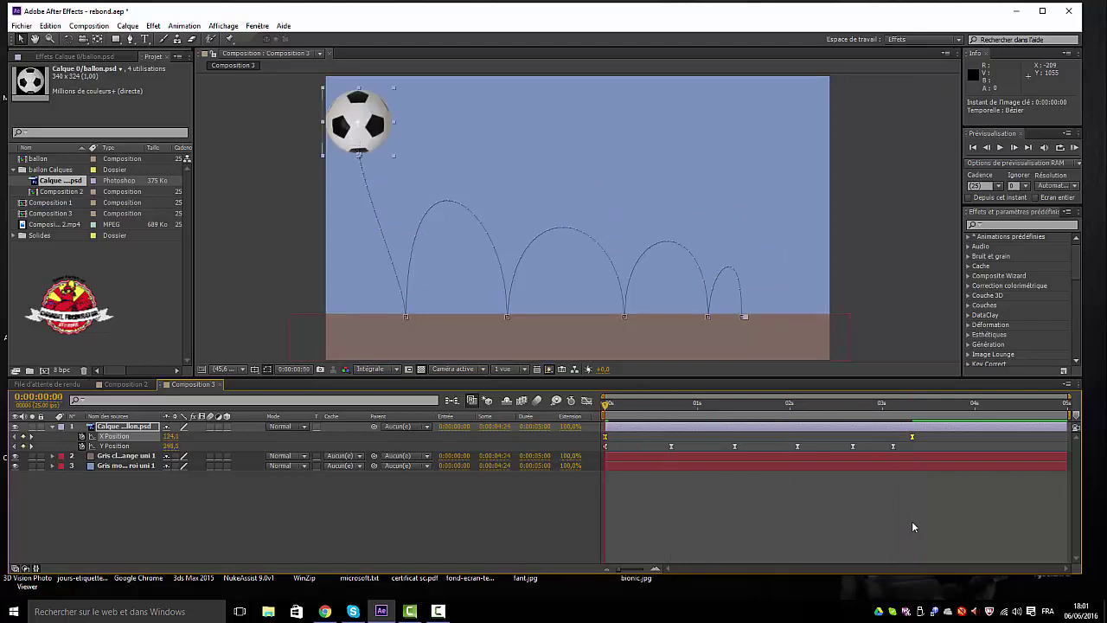
pyautogui.press('space')
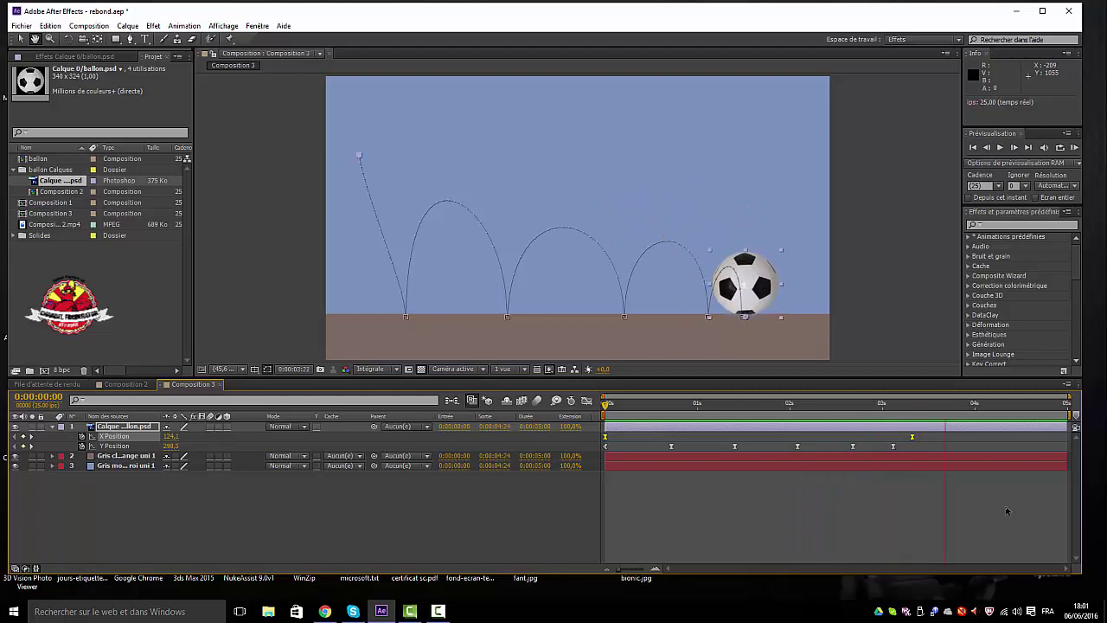
pyautogui.press('space')
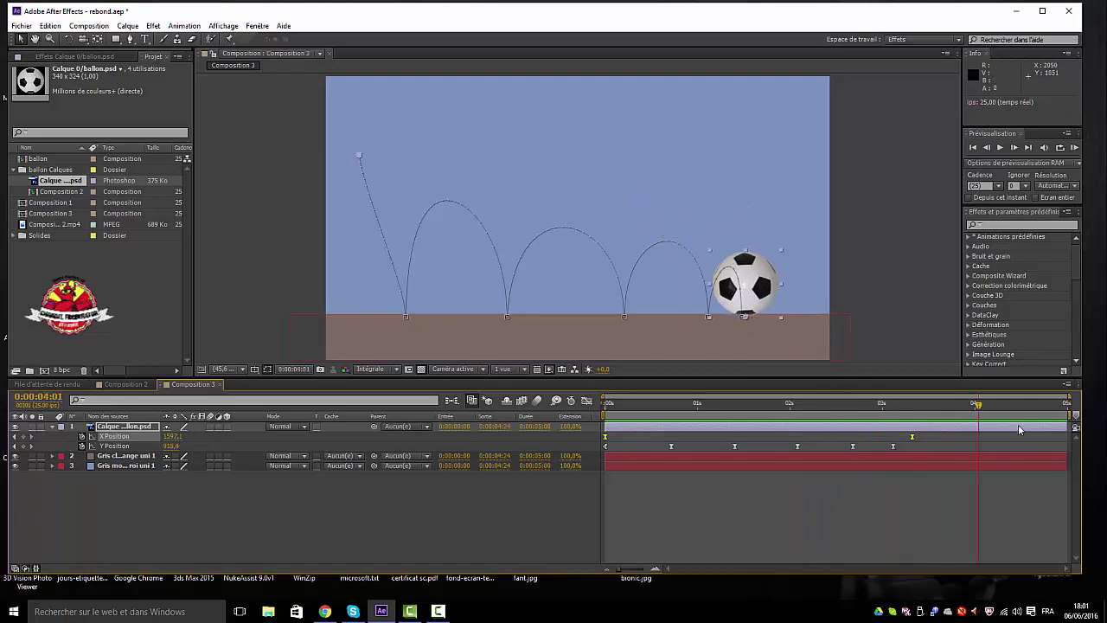
pyautogui.moveTo(978, 406); pyautogui.dragTo(606, 433)
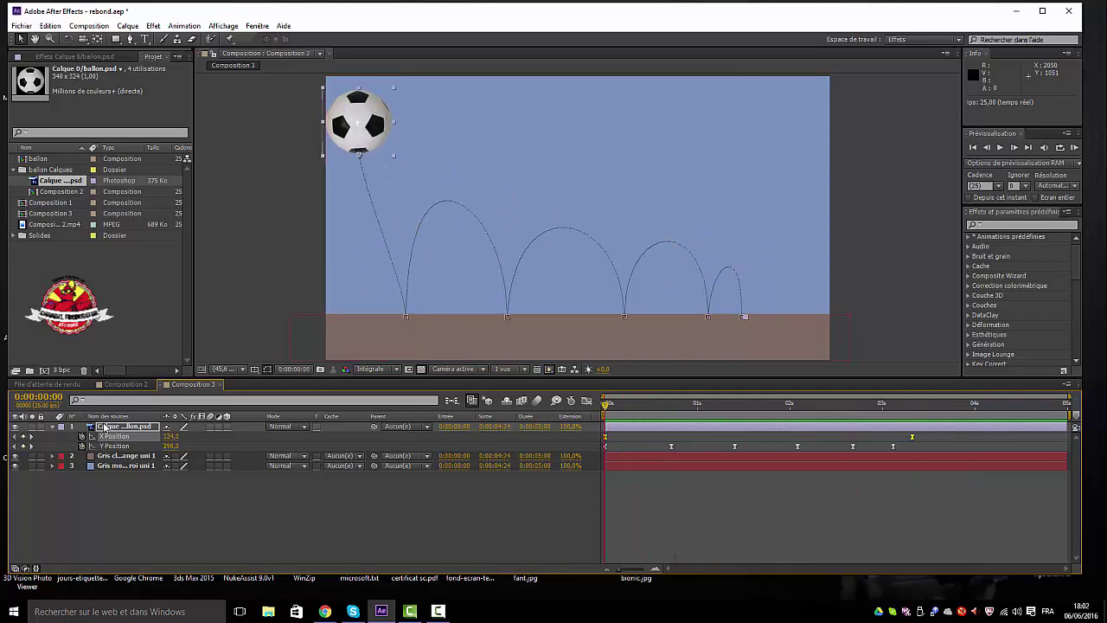
pyautogui.press('s')
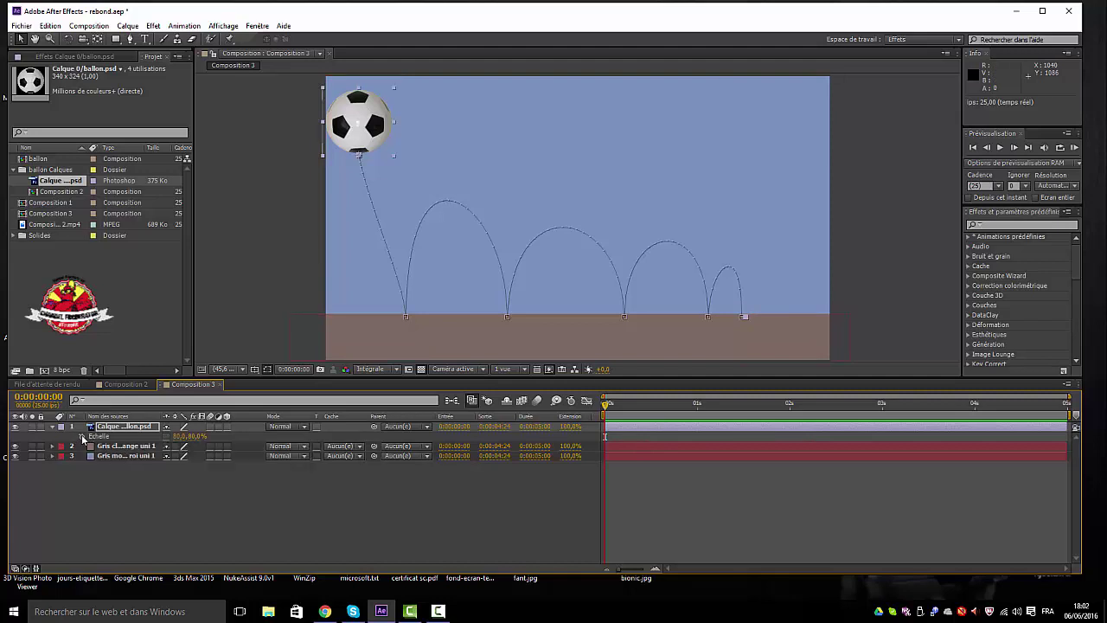
# Keyframe Scale at 80% and squash the ball vertically at the first bounce
pyautogui.click(81, 438)
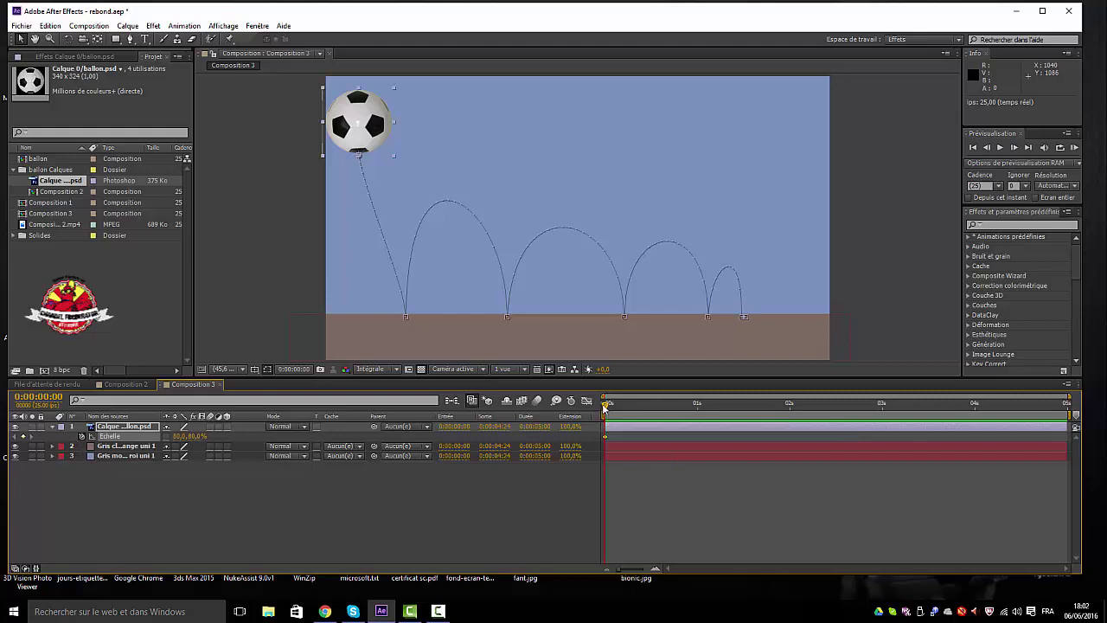
pyautogui.moveTo(606, 404); pyautogui.dragTo(670, 404)
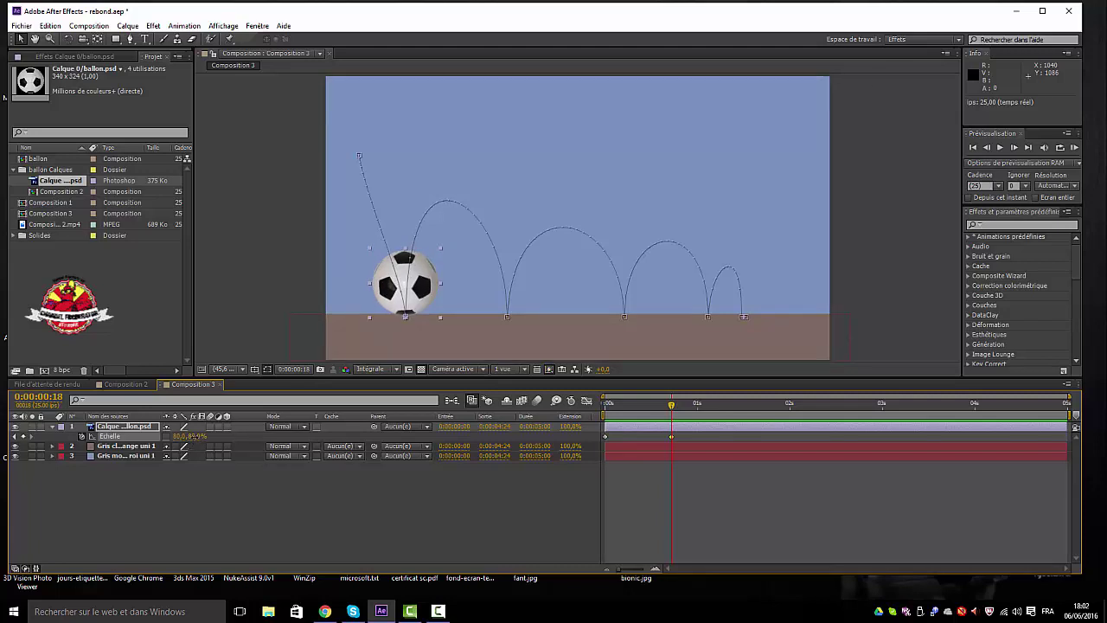
pyautogui.moveTo(197, 436); pyautogui.dragTo(177, 436)
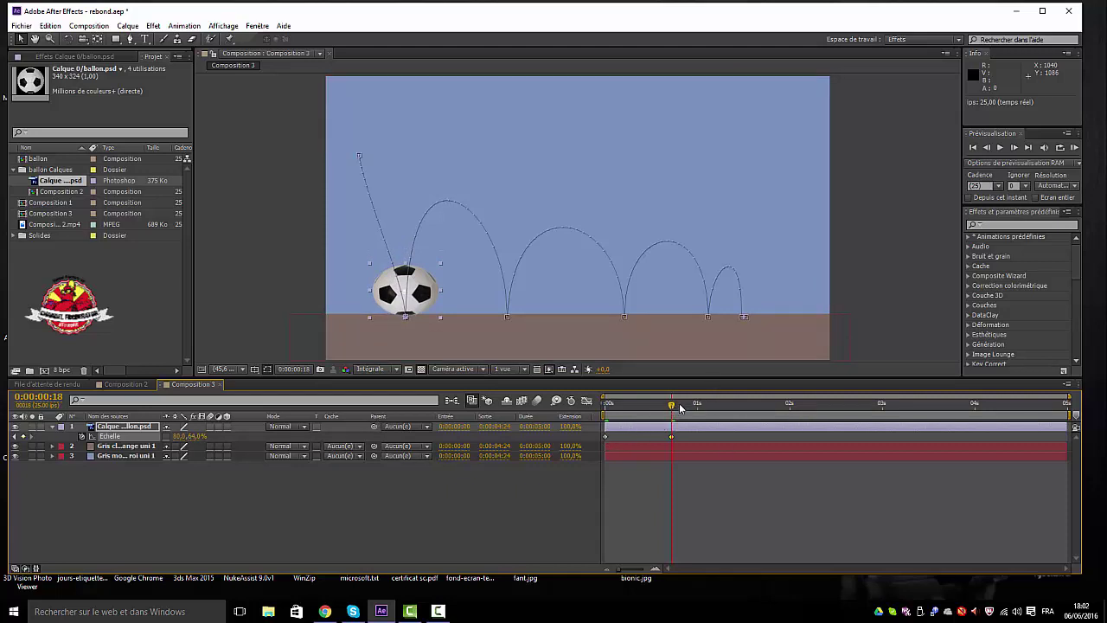
# Copy the 80% Scale keyframe to 0:00:00:20 and move the first keyframe to 0:00:00:17
pyautogui.moveTo(680, 409); pyautogui.dragTo(687, 408)
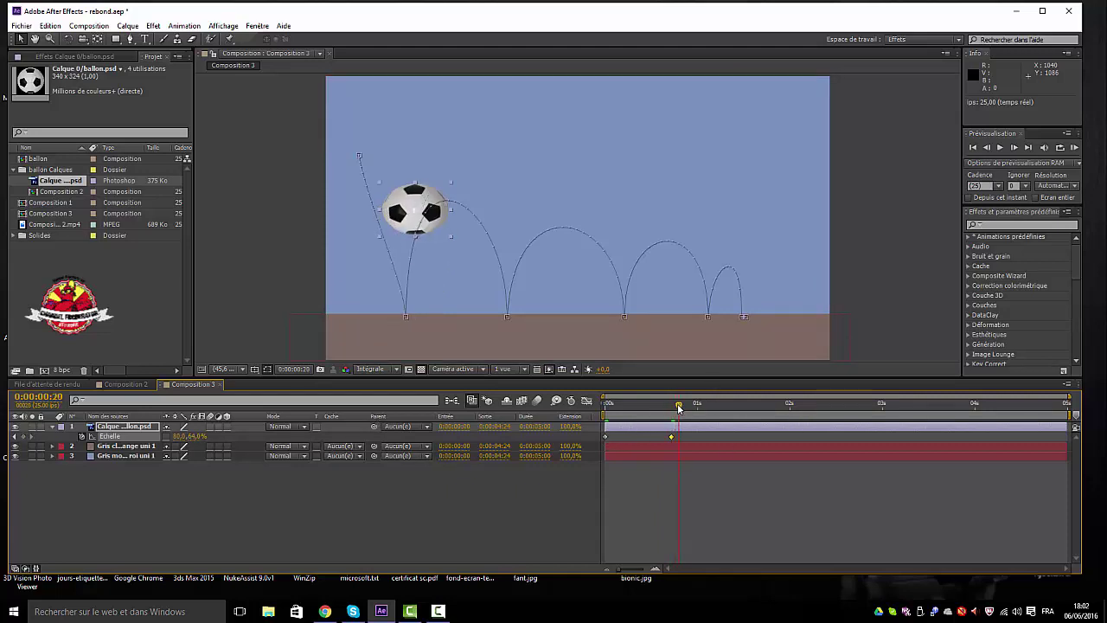
pyautogui.click(605, 437)
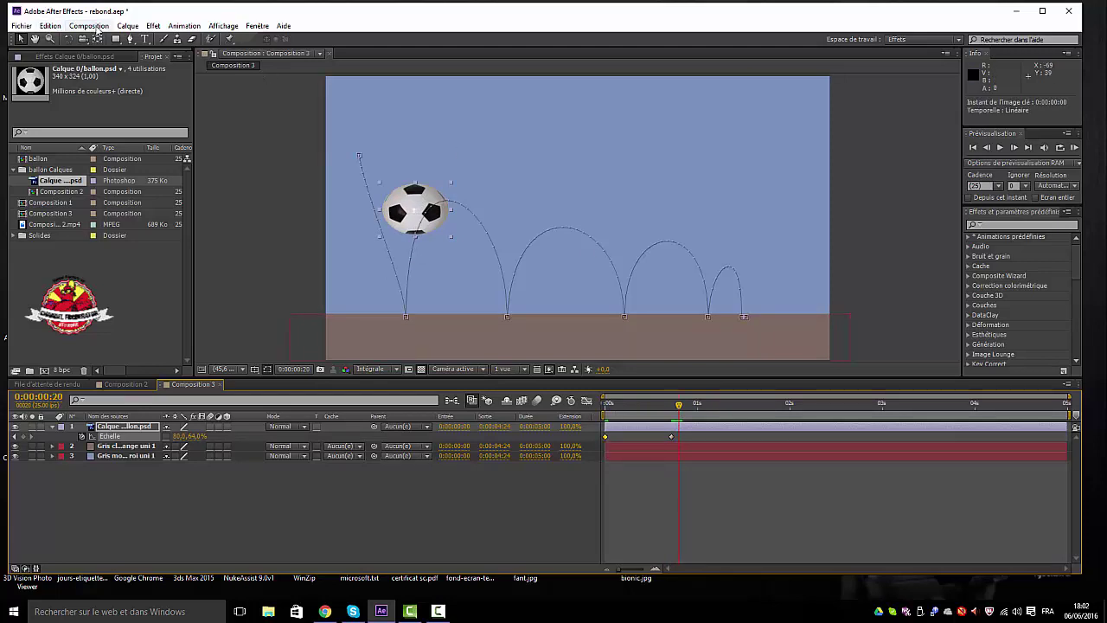
pyautogui.click(50, 26)
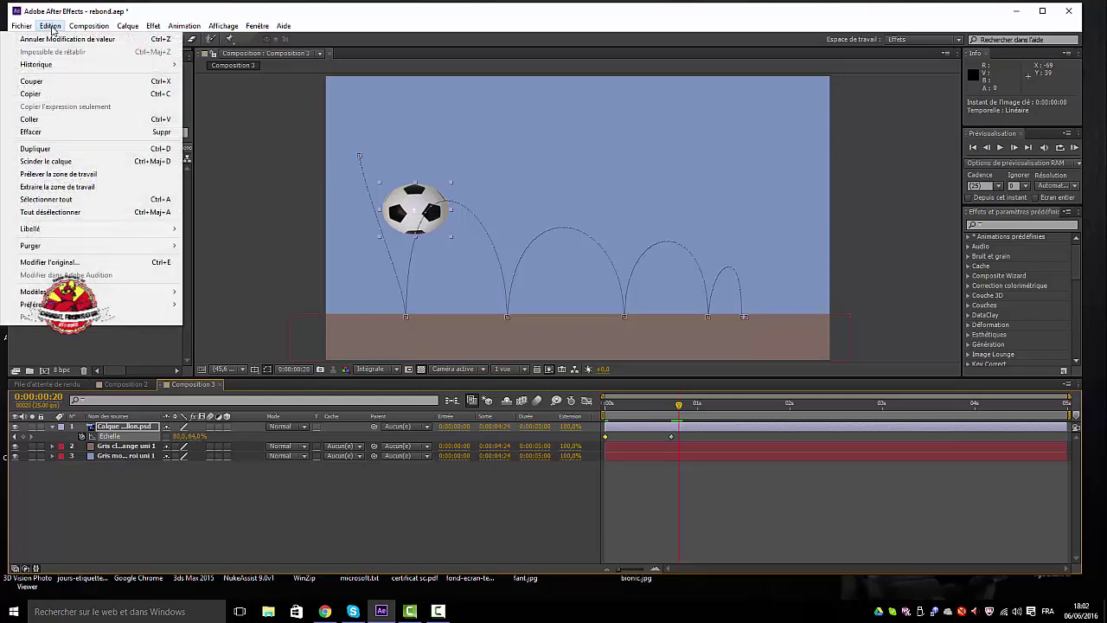
pyautogui.click(36, 89)
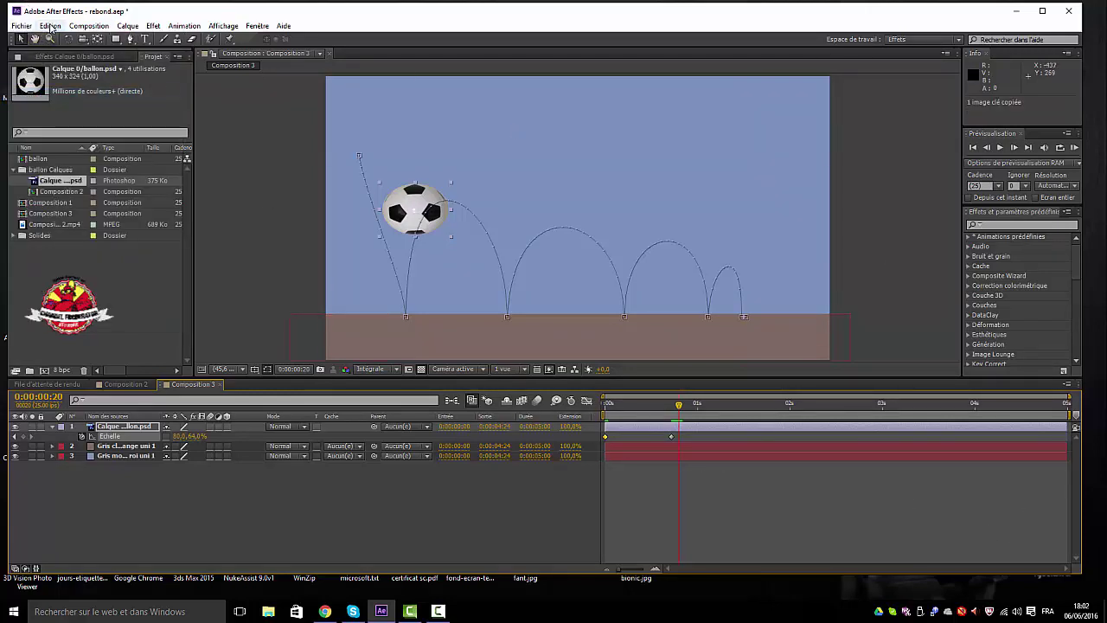
pyautogui.click(52, 26)
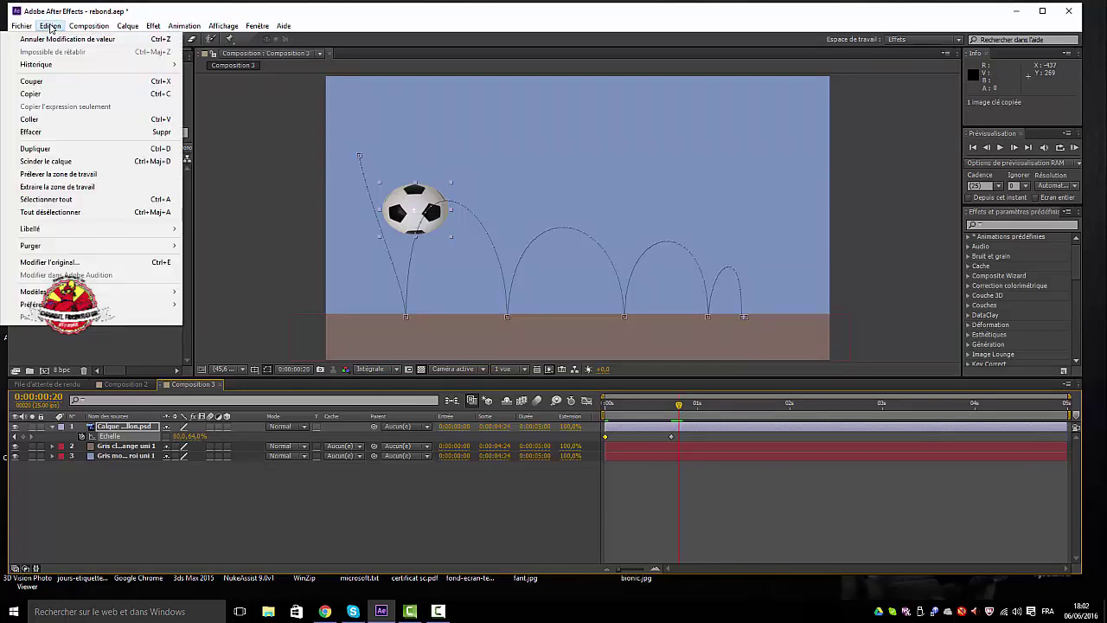
pyautogui.click(48, 121)
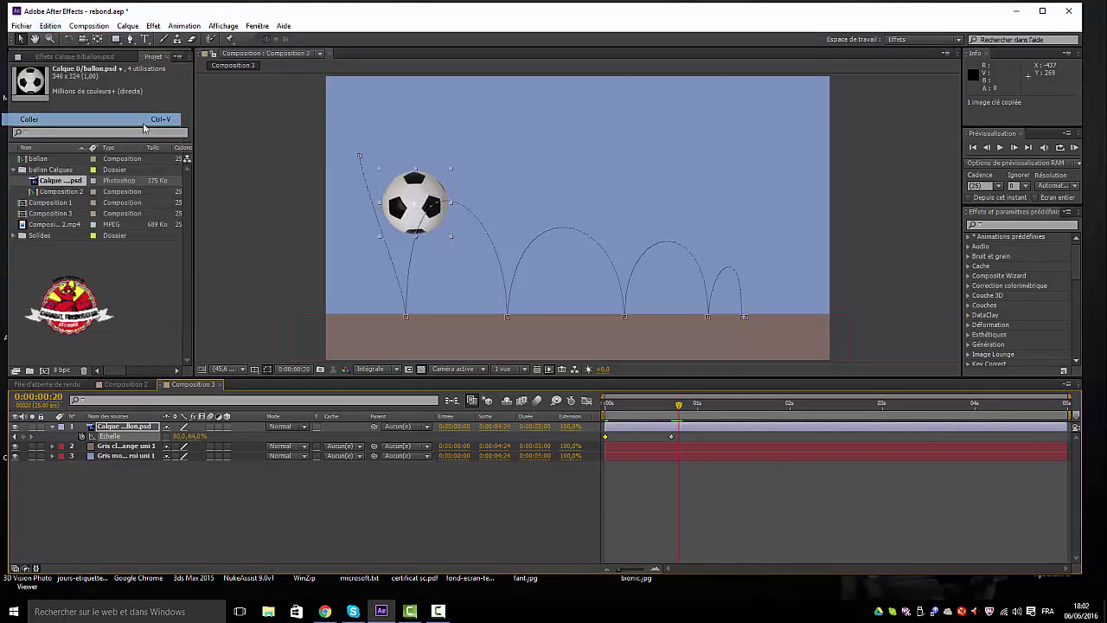
pyautogui.moveTo(679, 436)
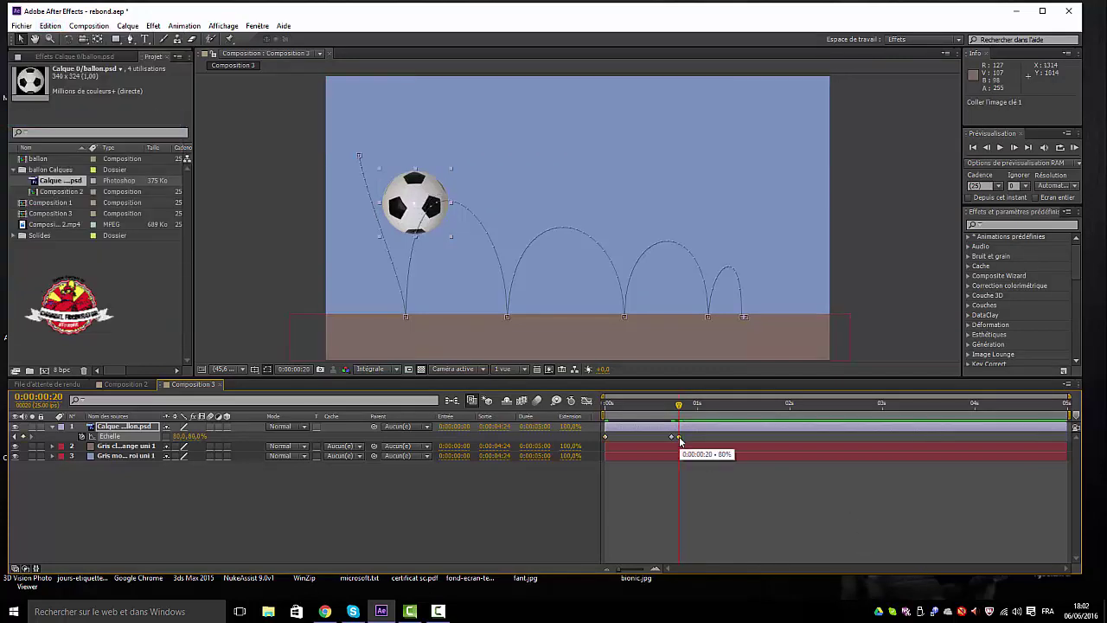
pyautogui.click(606, 437)
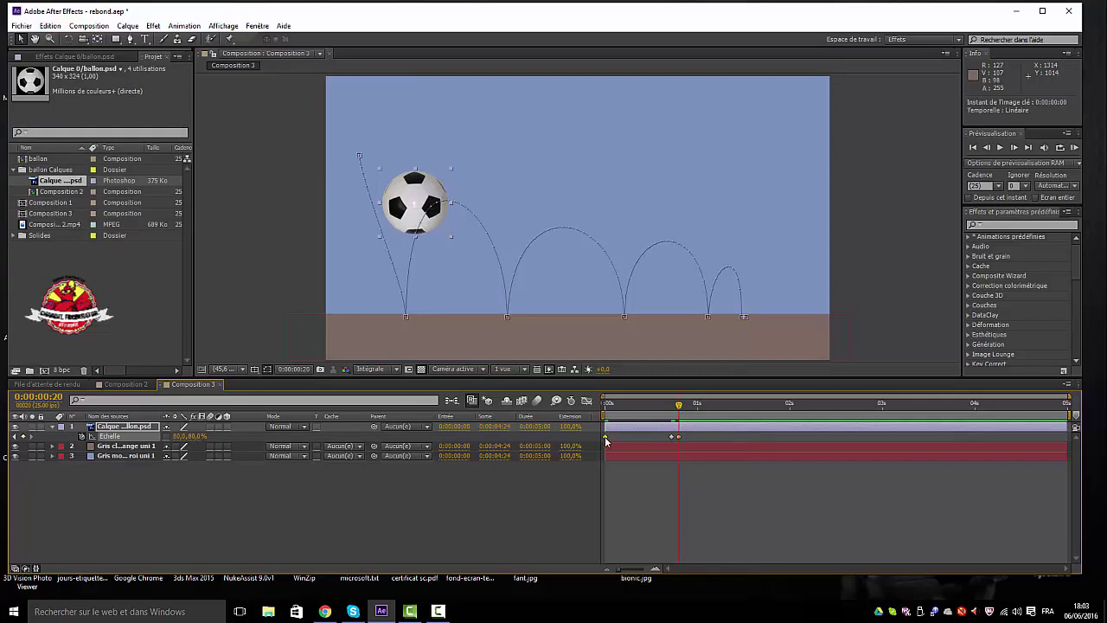
pyautogui.moveTo(643, 440); pyautogui.dragTo(668, 439)
# Copy the three squash keyframes and paste them at the second bounce, one frame earlier
pyautogui.click(667, 439)
pyautogui.moveTo(679, 412)
pyautogui.mouseDown()
pyautogui.moveTo(649, 411)
pyautogui.moveTo(657, 433)
pyautogui.moveTo(734, 421)
pyautogui.mouseUp()
pyautogui.click(690, 433)
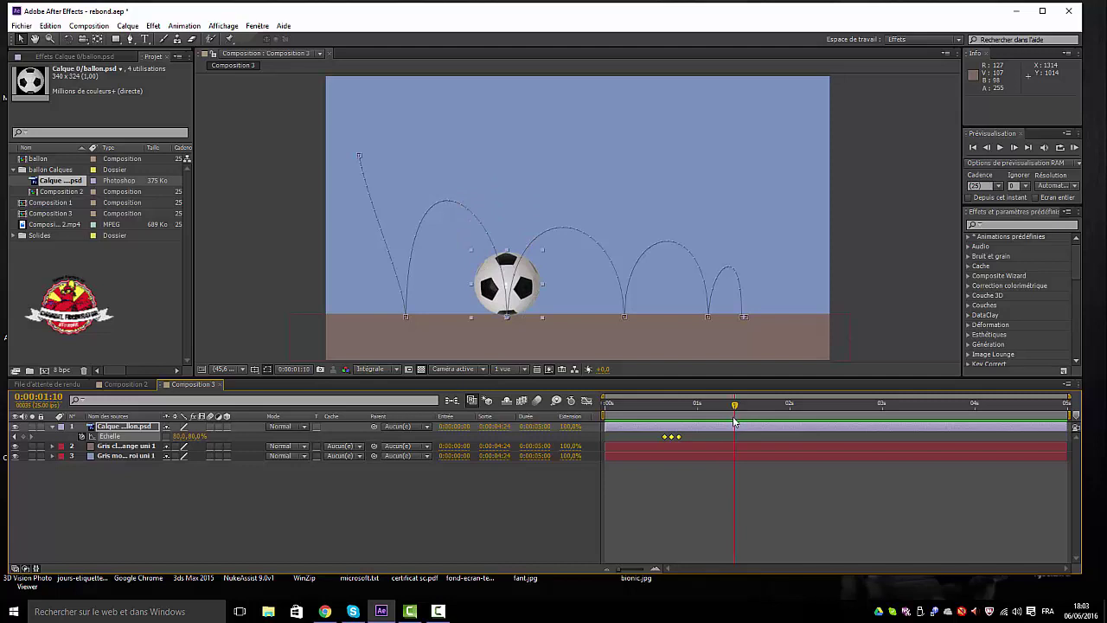
pyautogui.click(50, 26)
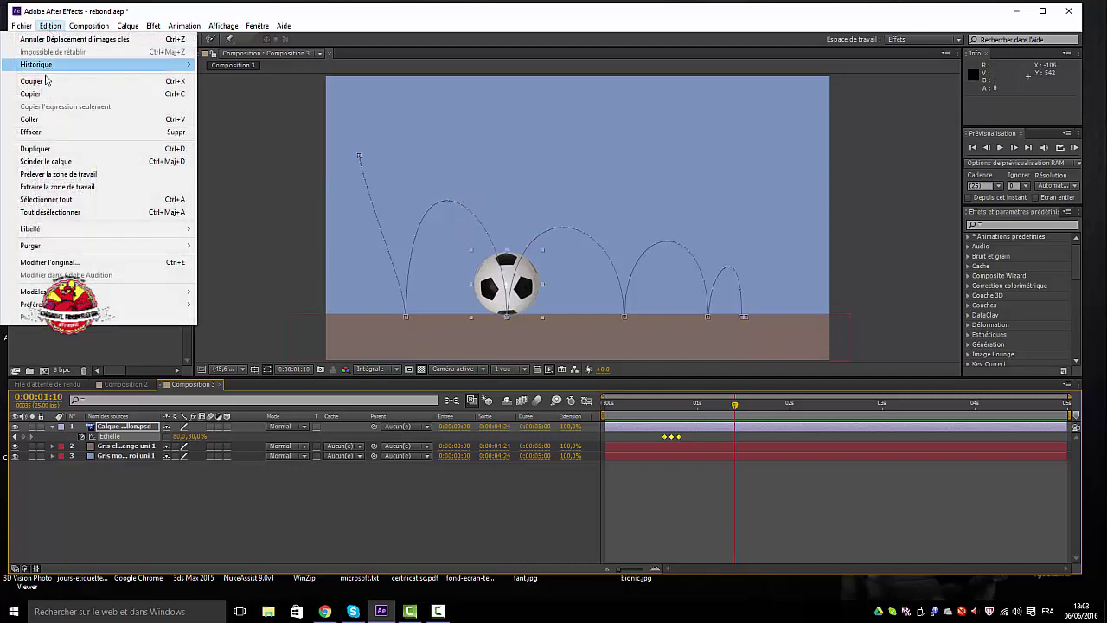
pyautogui.click(34, 94)
pyautogui.click(50, 26)
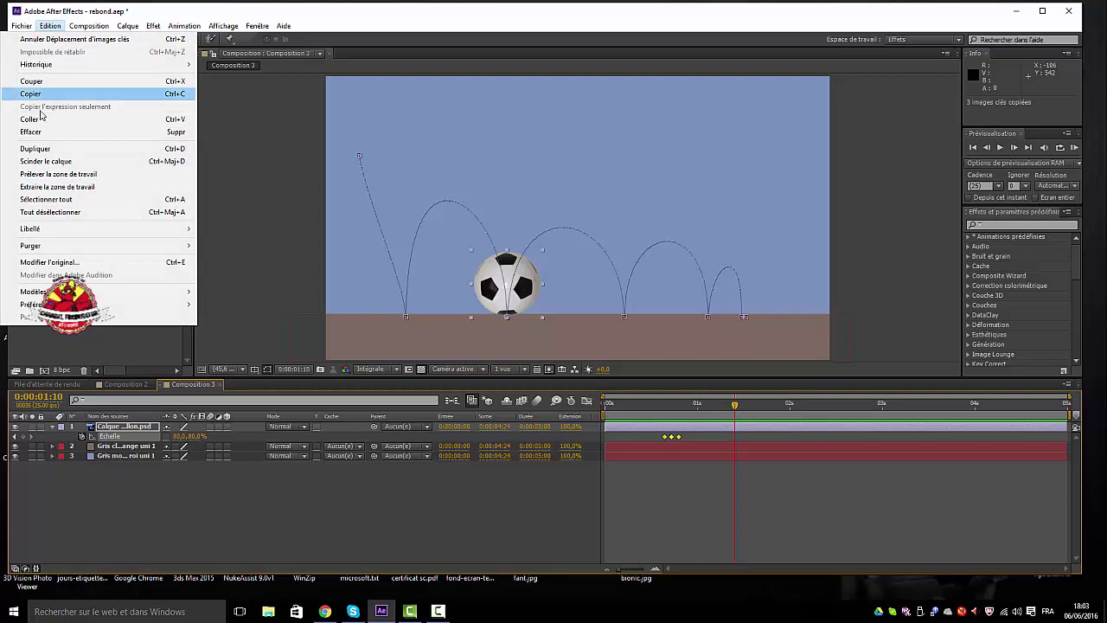
pyautogui.click(35, 119)
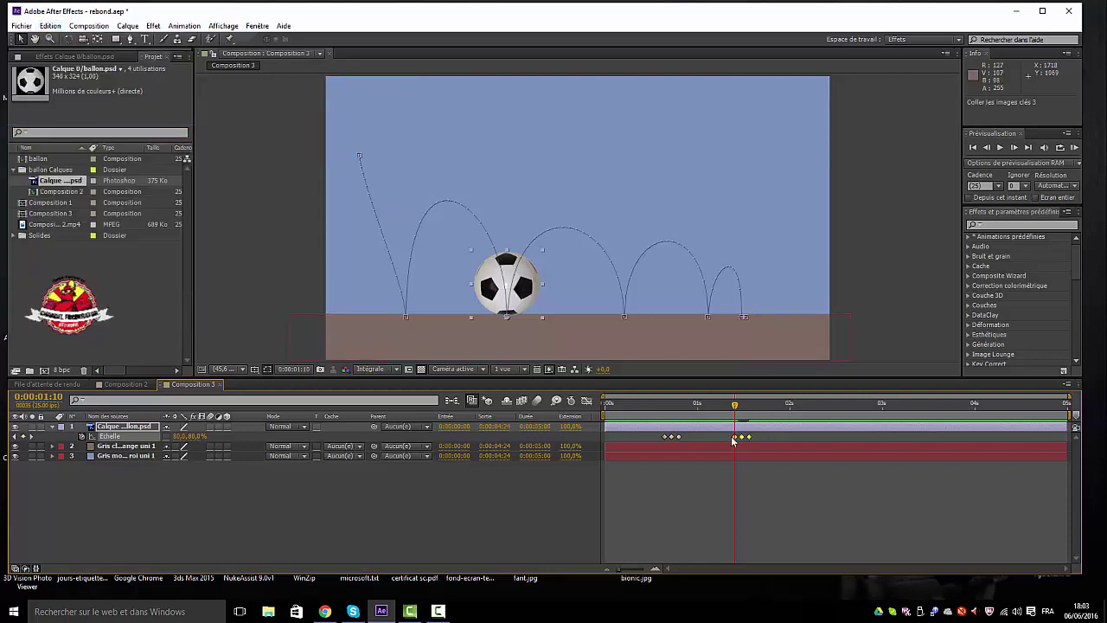
pyautogui.moveTo(735, 438)
pyautogui.moveTo(736, 439); pyautogui.dragTo(727, 440)
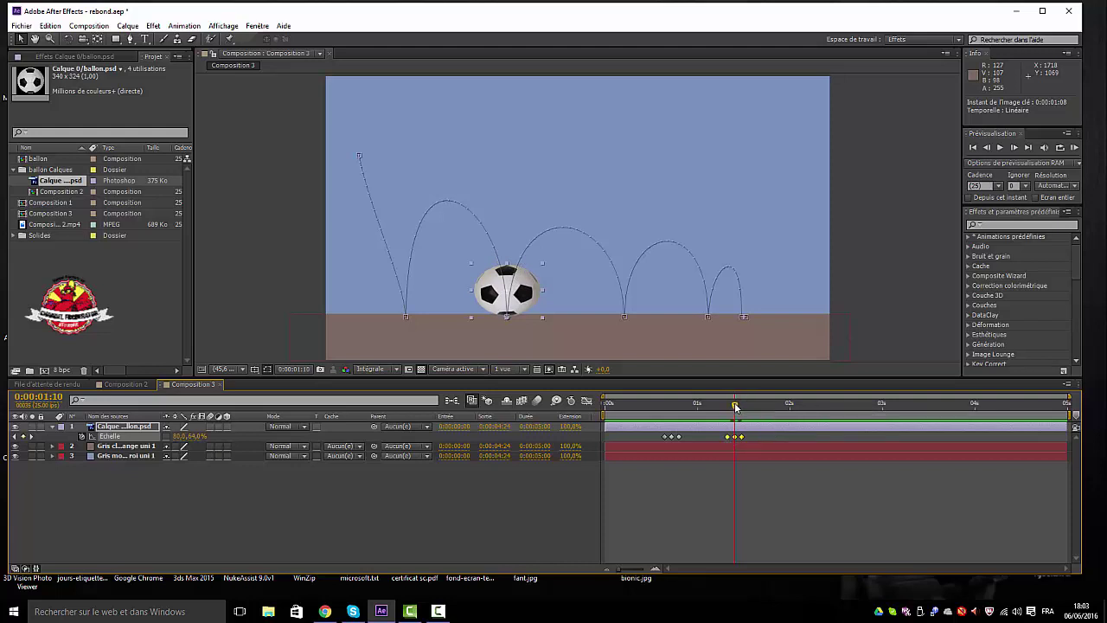
# Paste the squash keyframes again at the third bounce, starting near 0:00:02:00
pyautogui.moveTo(736, 405); pyautogui.dragTo(798, 405)
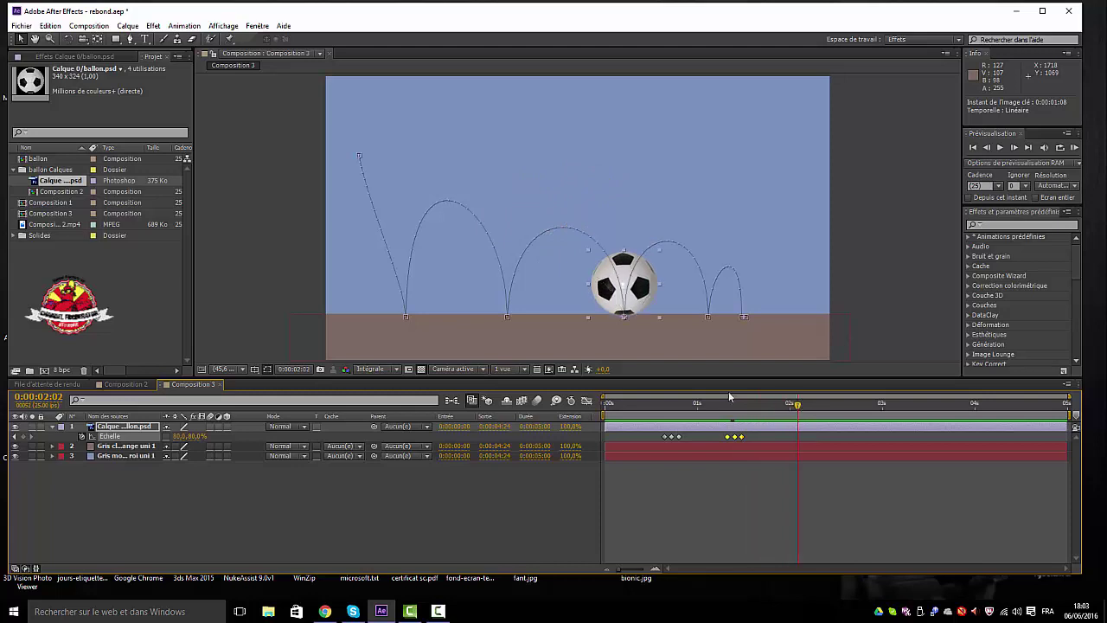
pyautogui.click(50, 25)
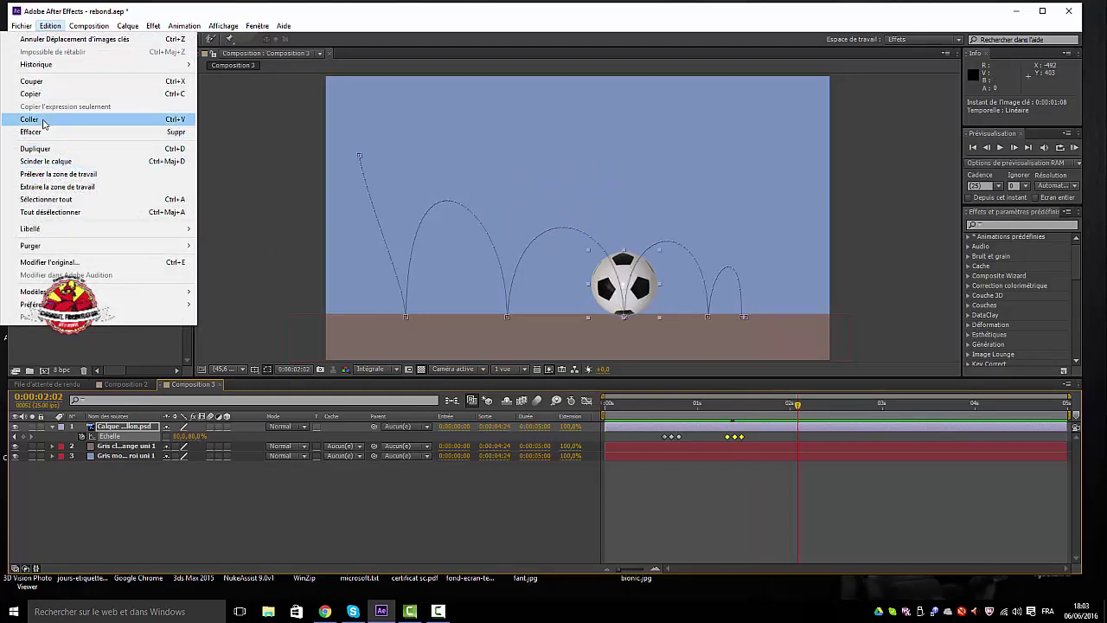
pyautogui.click(42, 121)
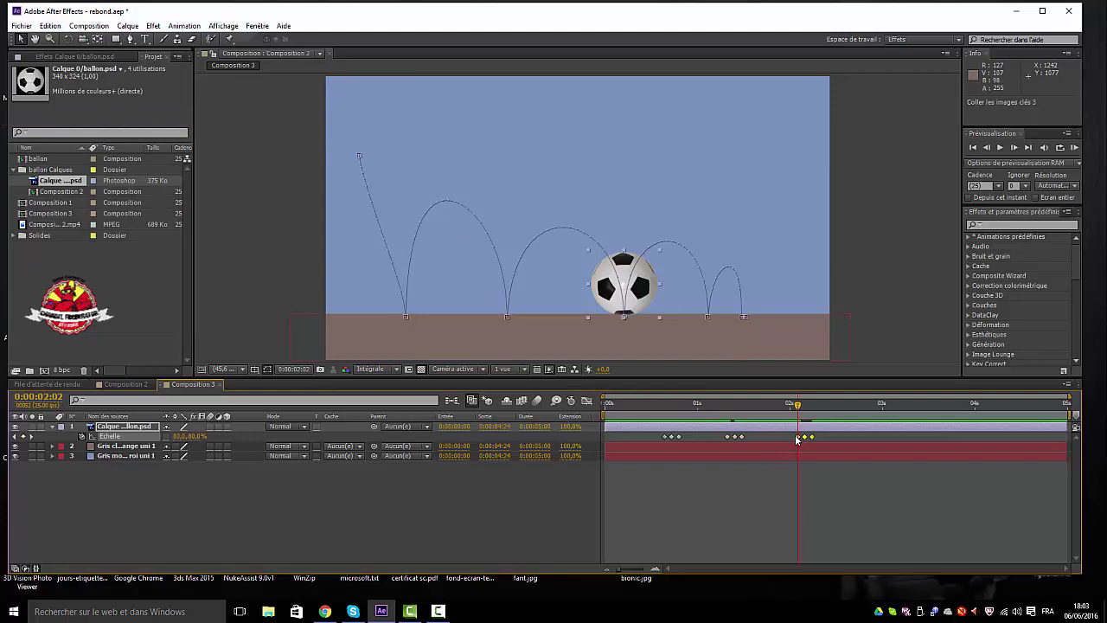
pyautogui.moveTo(797, 440); pyautogui.dragTo(854, 416)
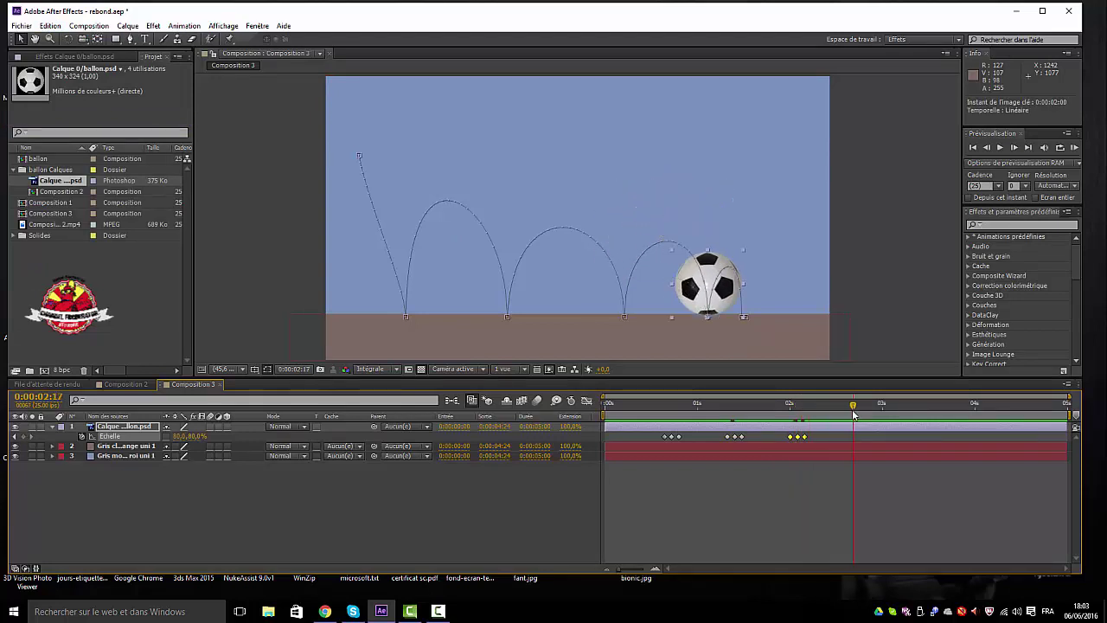
# Paste the squash at the last bounce around 0:00:02:15 and review from the start
pyautogui.click(49, 25)
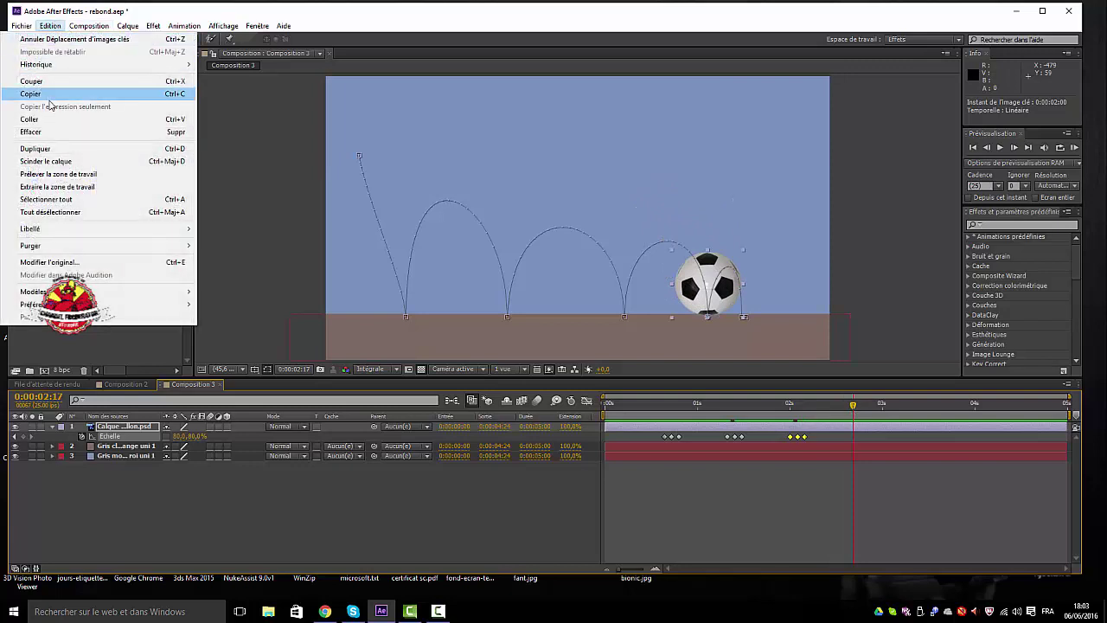
pyautogui.click(31, 119)
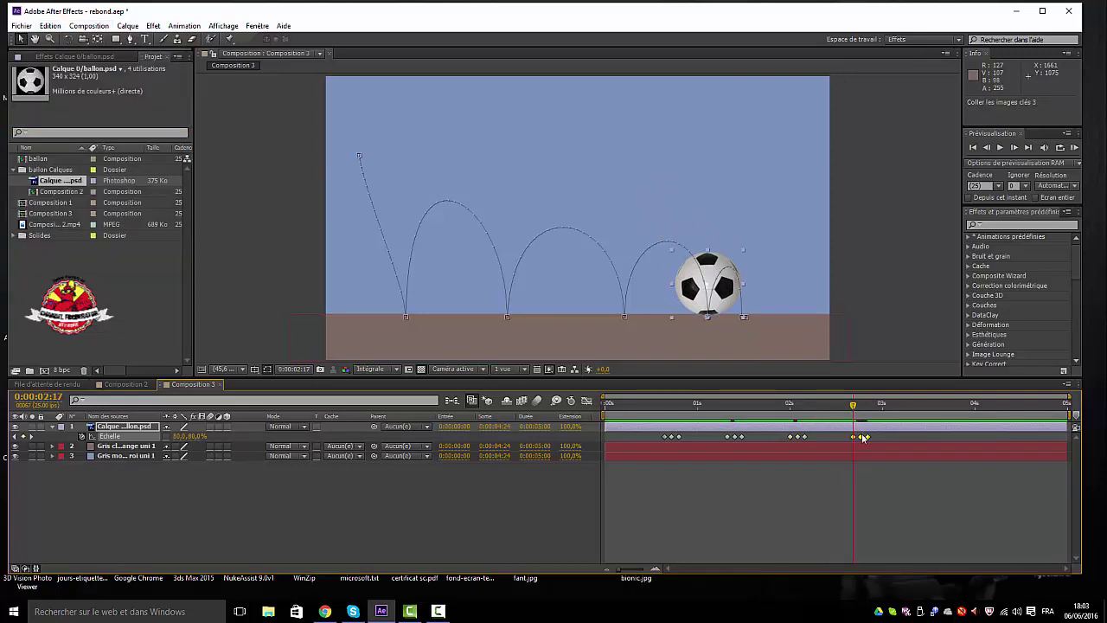
pyautogui.moveTo(853, 437); pyautogui.dragTo(897, 404)
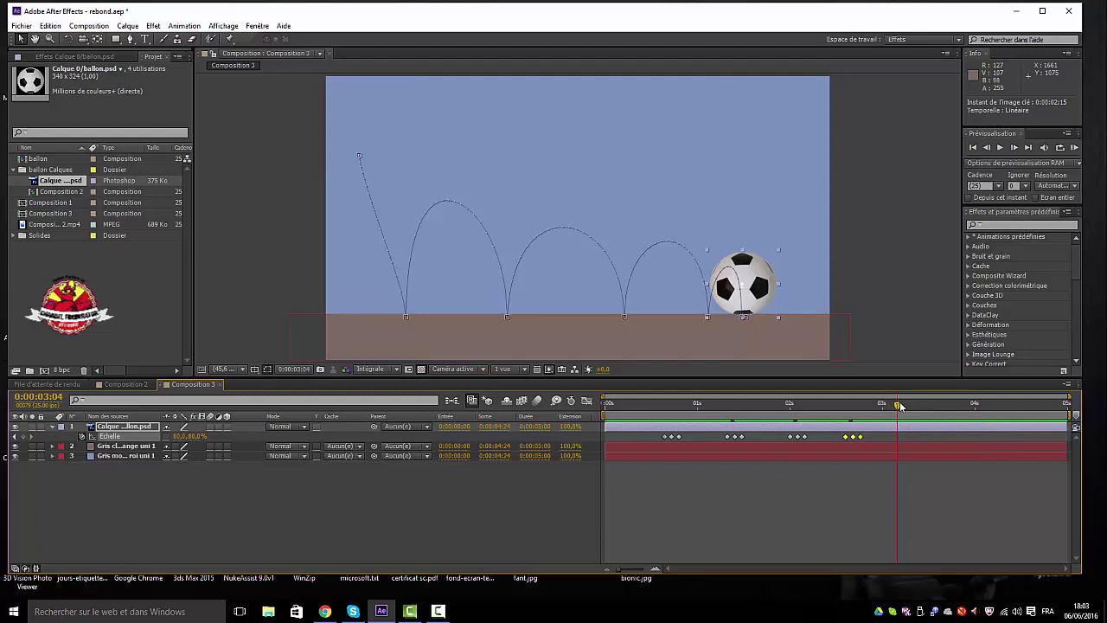
pyautogui.moveTo(900, 406)
pyautogui.mouseDown()
pyautogui.moveTo(611, 428)
pyautogui.moveTo(868, 436)
pyautogui.moveTo(805, 424)
pyautogui.moveTo(607, 423)
pyautogui.mouseUp()
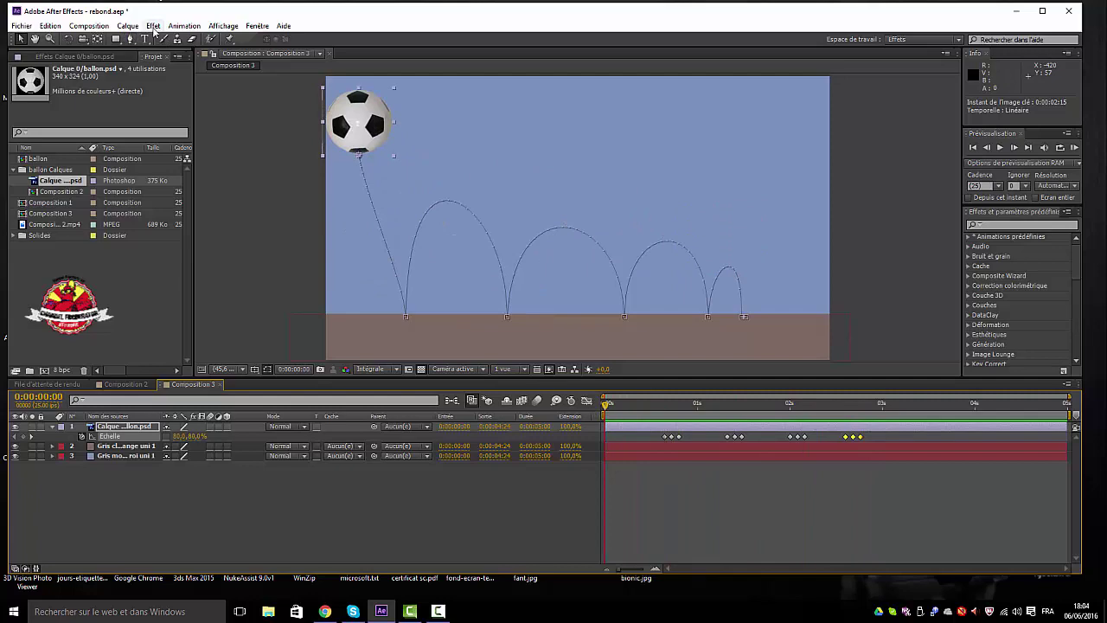
# Apply Effet > Déformation > Géométrie to the ballon.psd layer
pyautogui.click(153, 26)
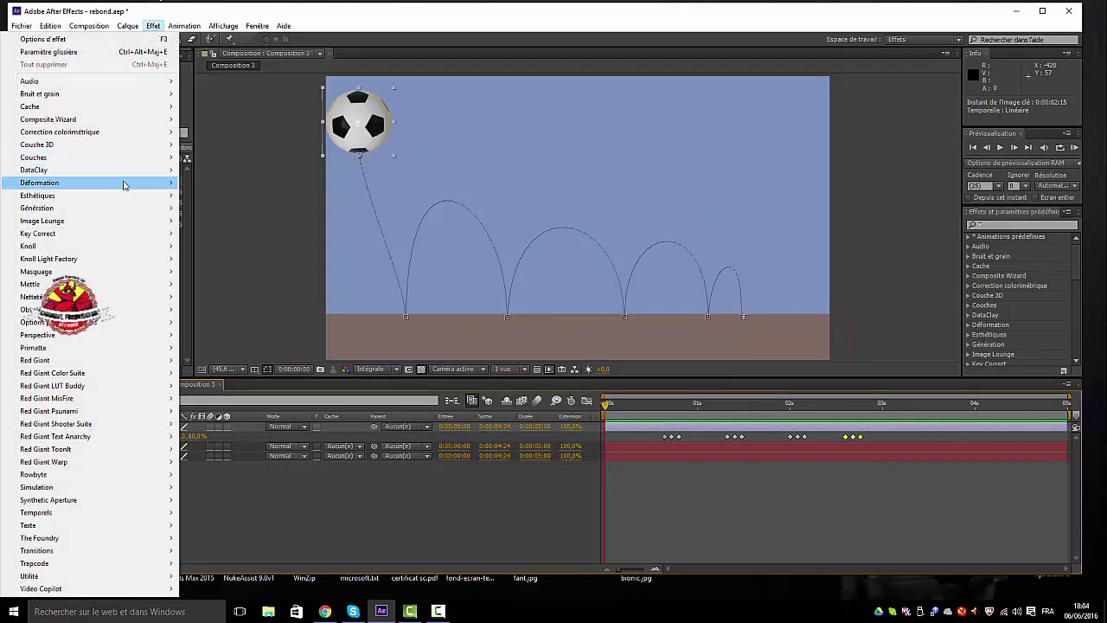
pyautogui.moveTo(124, 188)
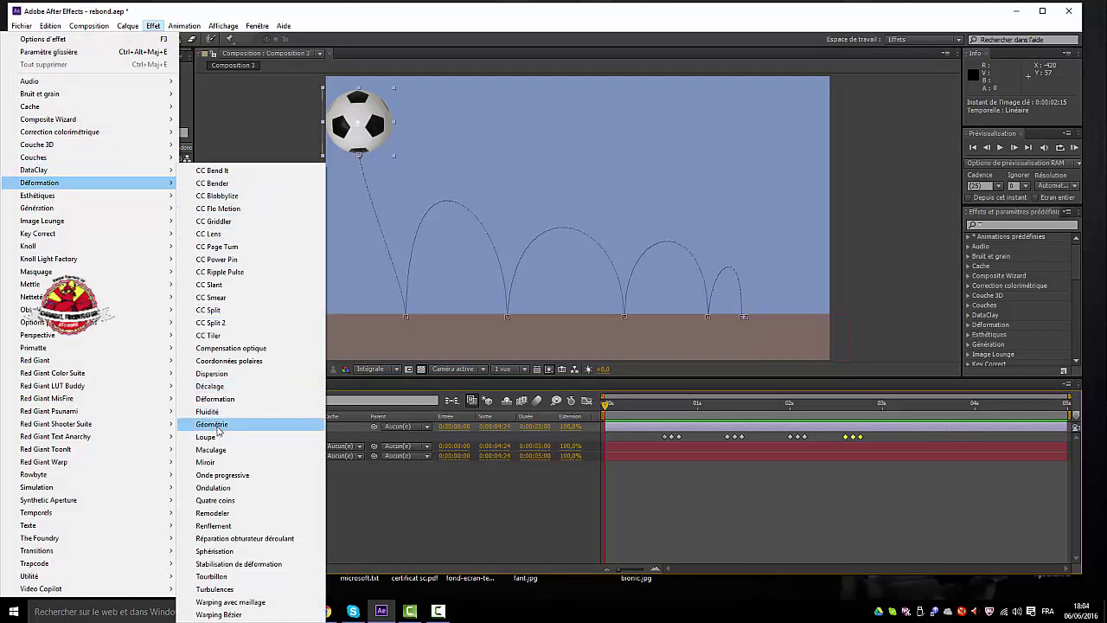
pyautogui.click(217, 426)
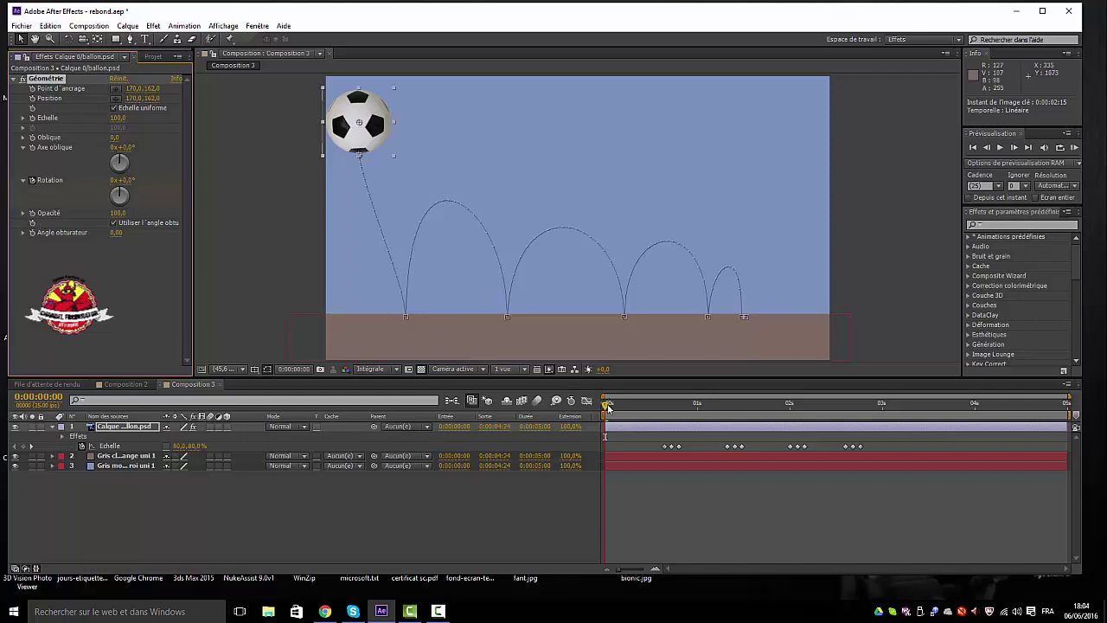
# At 0:00:03:00, set Géométrie Rotation to two turns plus a few extra degrees
pyautogui.moveTo(608, 411); pyautogui.dragTo(884, 428)
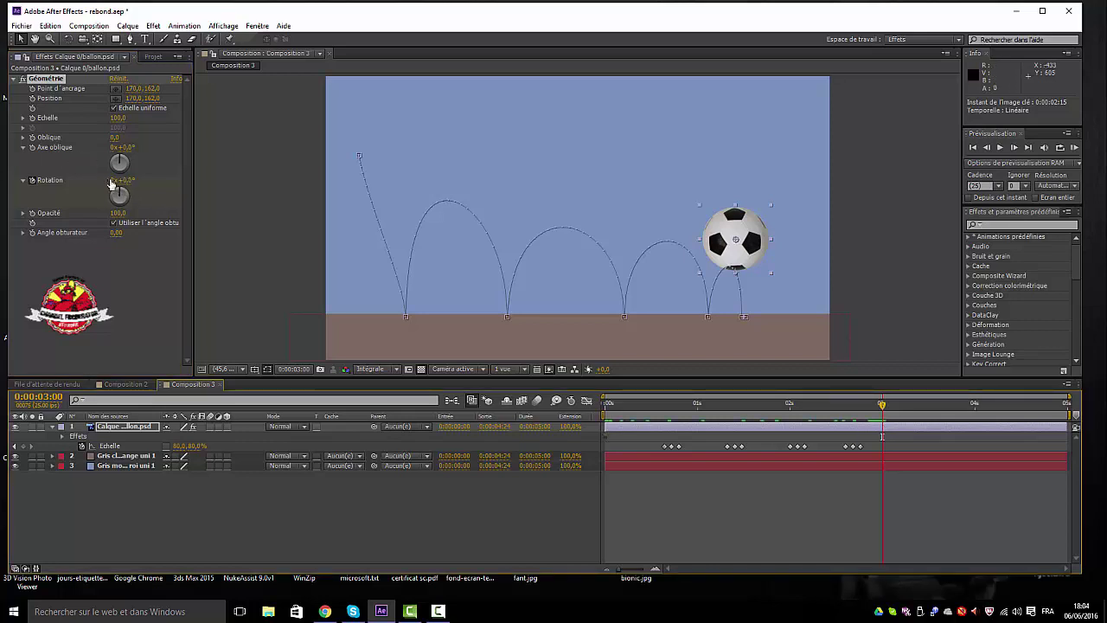
pyautogui.click(113, 181)
pyautogui.write('2')
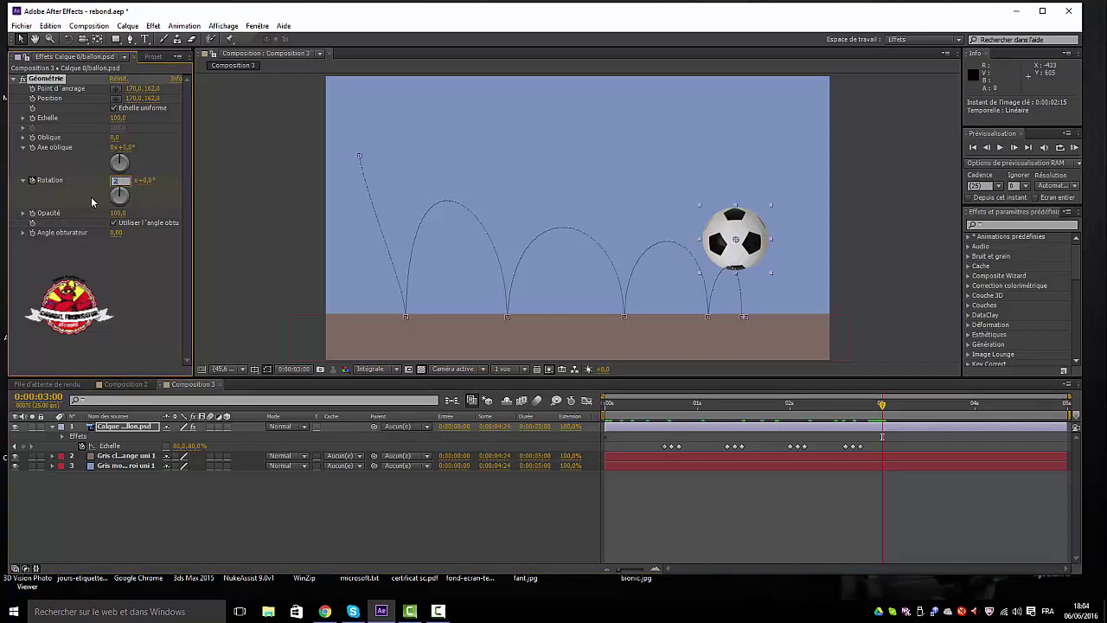
pyautogui.press('Return')
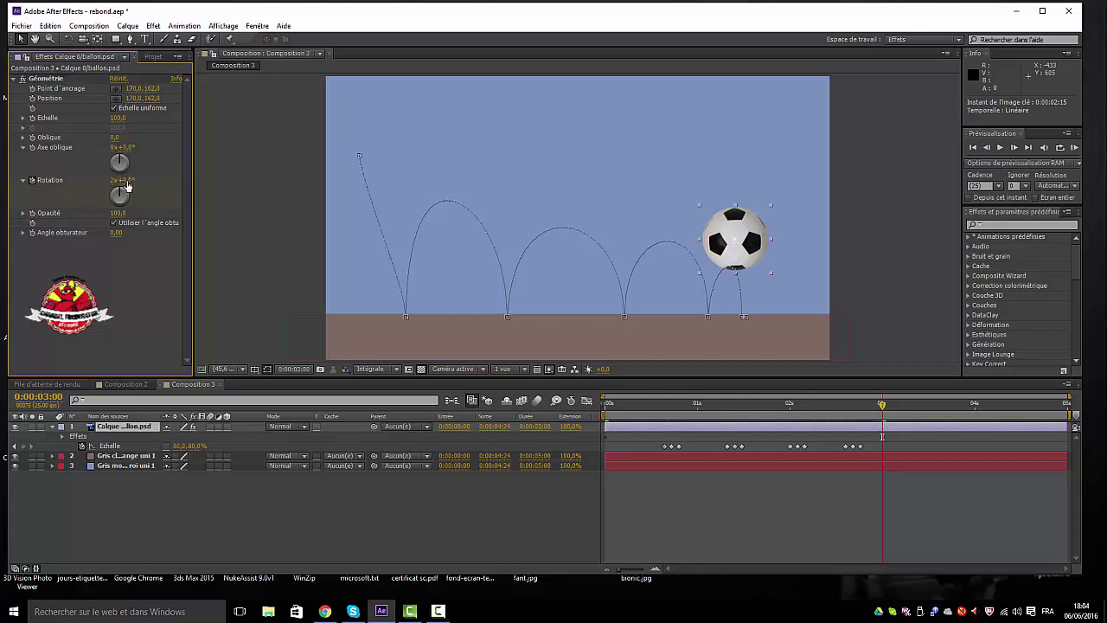
pyautogui.moveTo(126, 184); pyautogui.dragTo(182, 181)
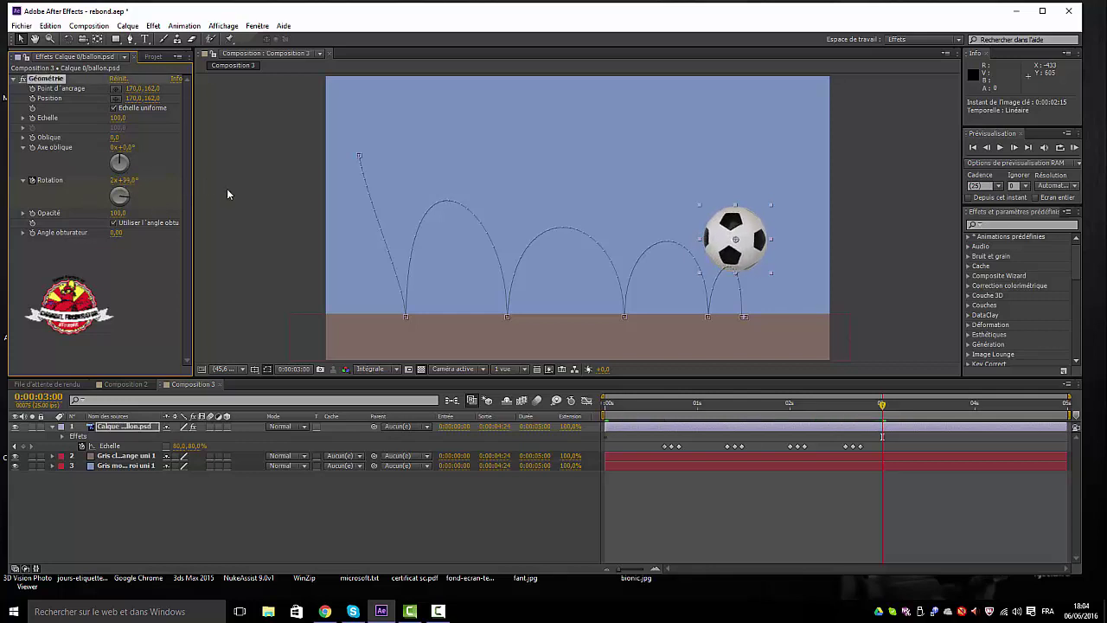
# Preview the spinning, bouncing ball from the start and scrub to check the spin
pyautogui.press('Home')
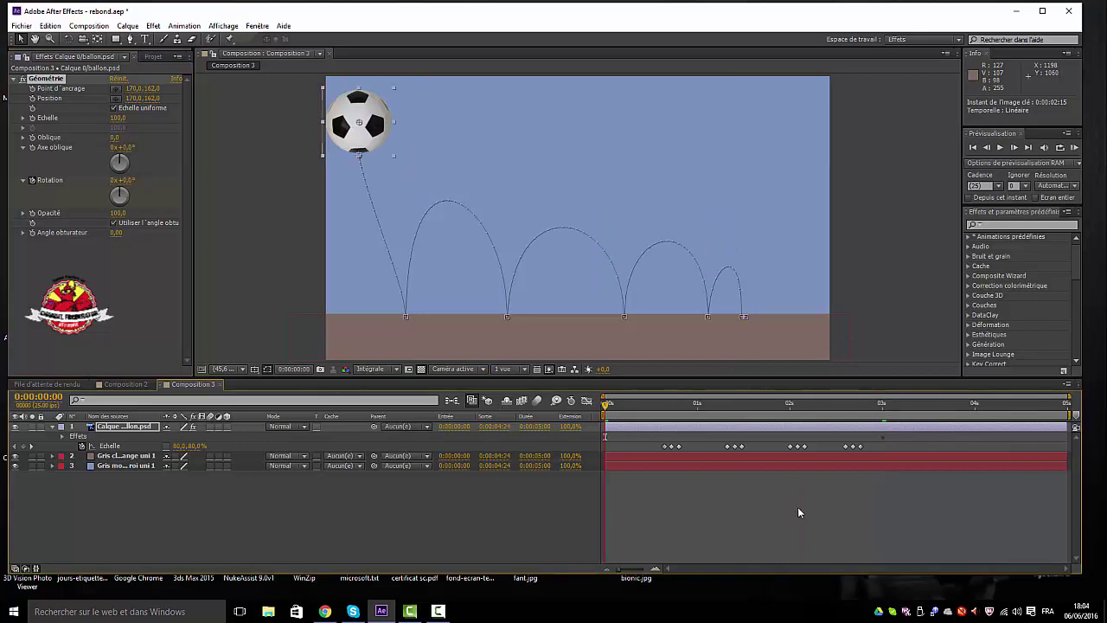
pyautogui.press('space')
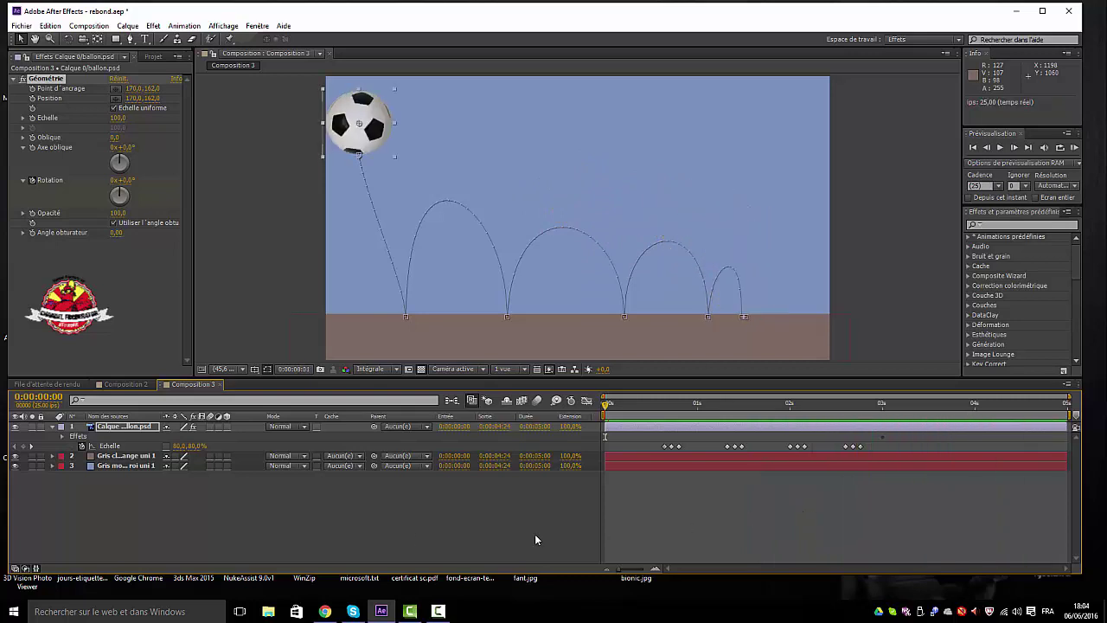
pyautogui.moveTo(611, 413); pyautogui.dragTo(906, 464)
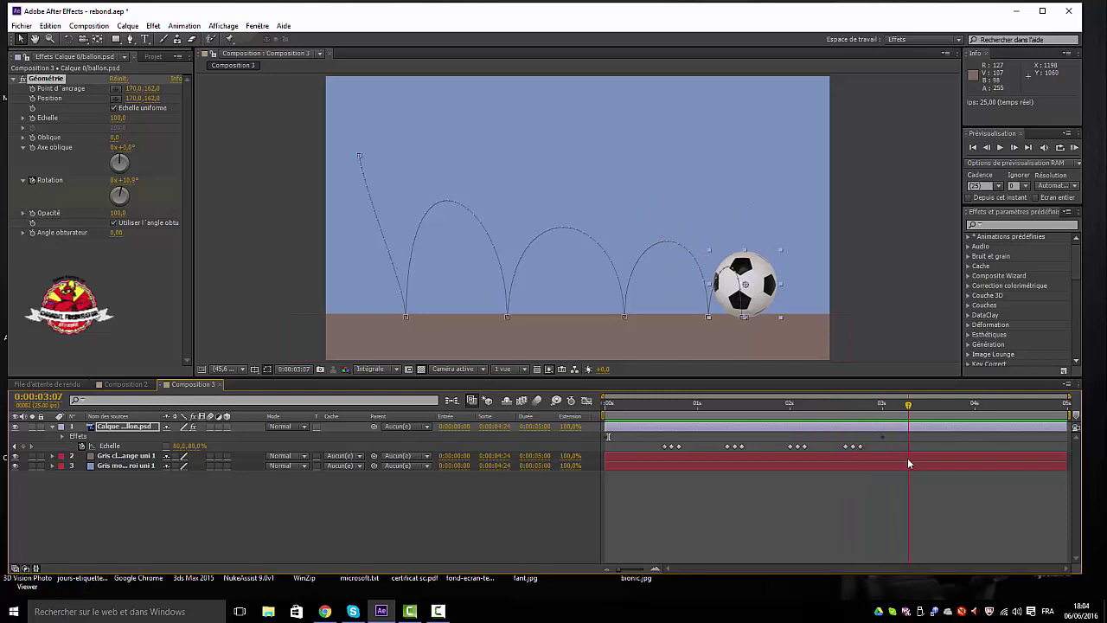